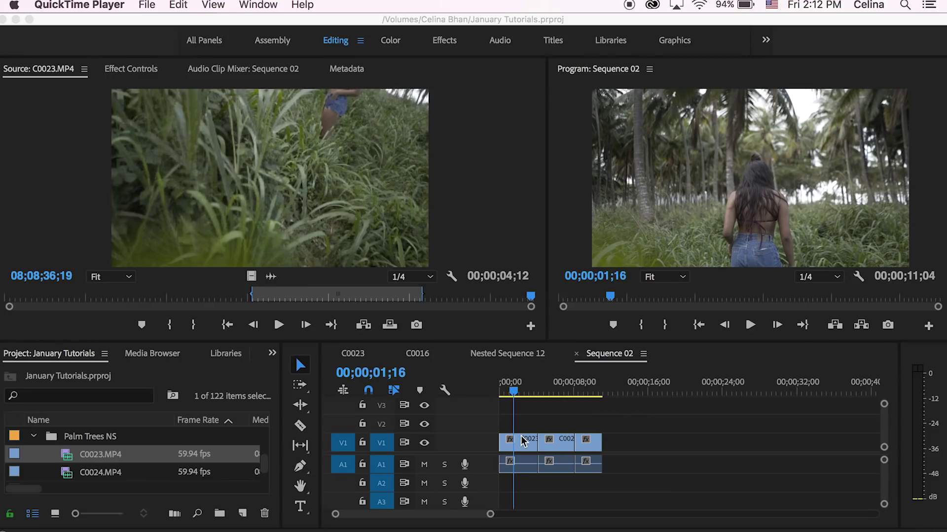
Move the second and third clips on track V1 further along the timeline, leaving gaps between all three clips
{"action": "left_click", "coordinate": [527, 425]}
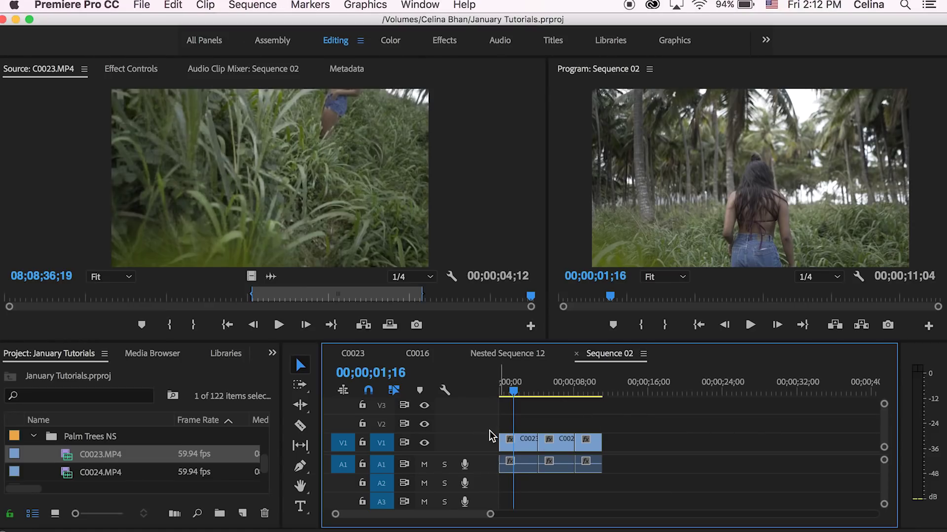
{"action": "key", "text": "="}
{"action": "left_click_drag", "start_coordinate": [672, 454], "coordinate": [829, 446]}
{"action": "left_click_drag", "start_coordinate": [663, 446], "coordinate": [720, 448]}
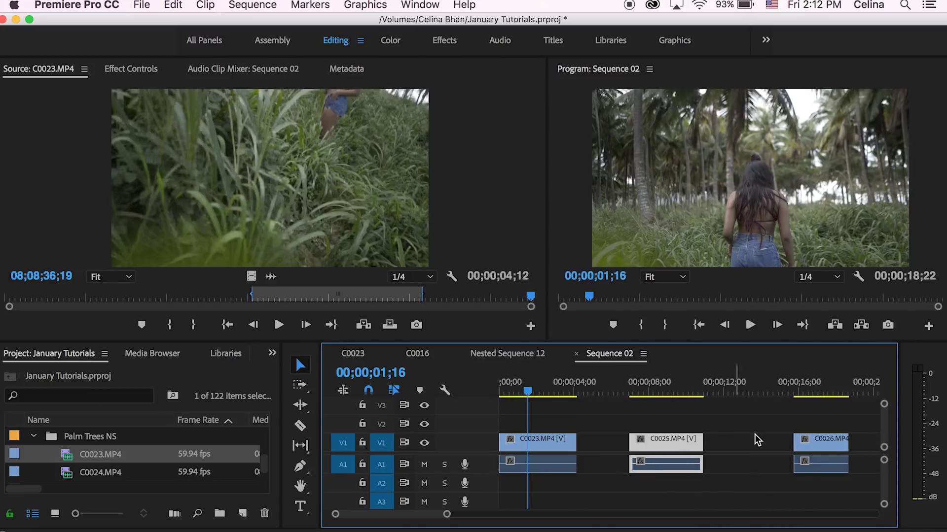
{"action": "left_click_drag", "start_coordinate": [644, 450], "coordinate": [663, 449]}
Set the speed of all three clips on track V1 to 50%
{"action": "left_click_drag", "start_coordinate": [819, 427], "coordinate": [510, 441]}
{"action": "key", "text": "super+r"}
{"action": "type", "text": "50"}
{"action": "key", "text": "Return"}
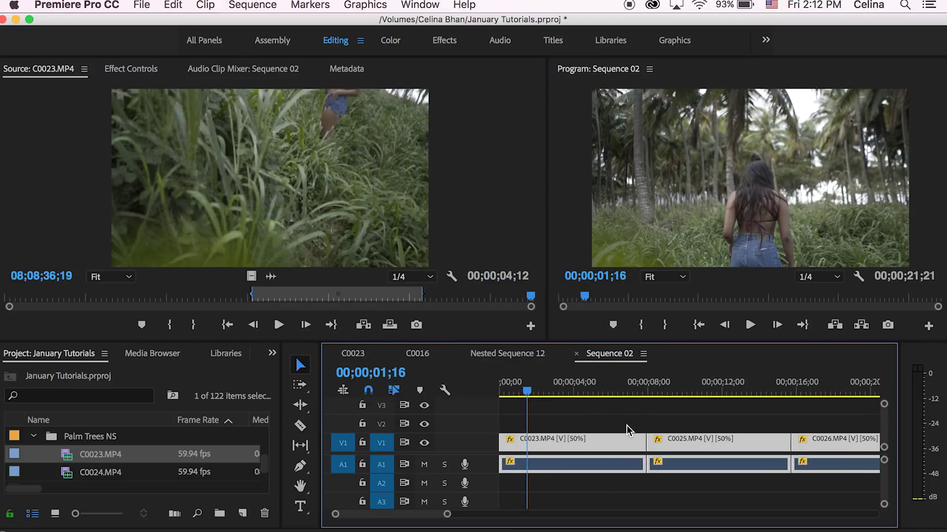
Play the slowed-down clips from the start of the sequence to review the footage
{"action": "key", "text": "minus"}
{"action": "key", "text": "minus"}
{"action": "key", "text": "minus"}
{"action": "key", "text": "minus"}
{"action": "left_click_drag", "start_coordinate": [516, 386], "coordinate": [465, 386]}
{"action": "left_click", "coordinate": [533, 416]}
{"action": "key", "text": "space"}
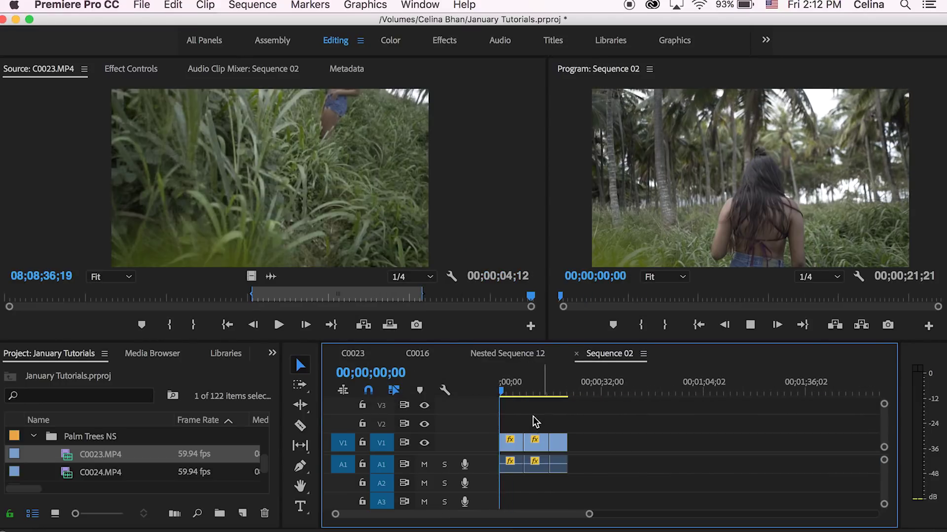
{"action": "key", "text": "equal"}
{"action": "key", "text": "equal"}
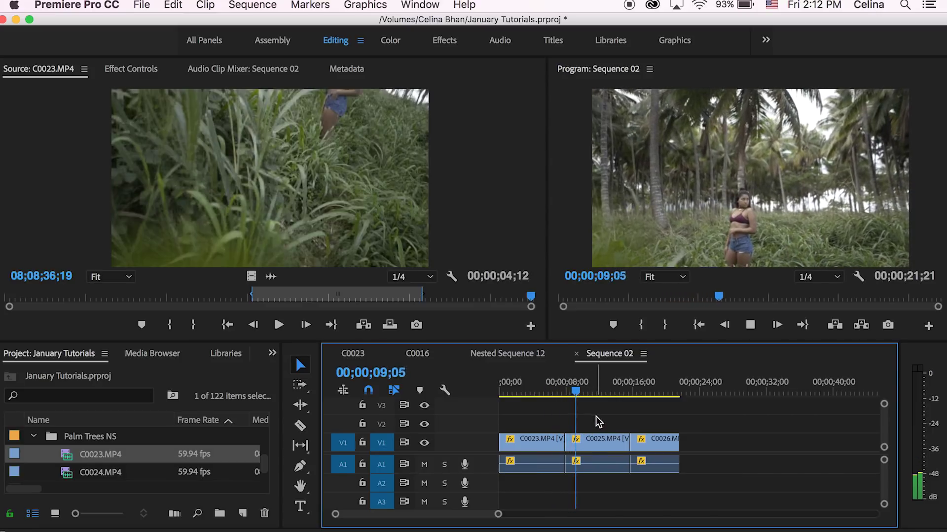
{"action": "left_click", "coordinate": [552, 396]}
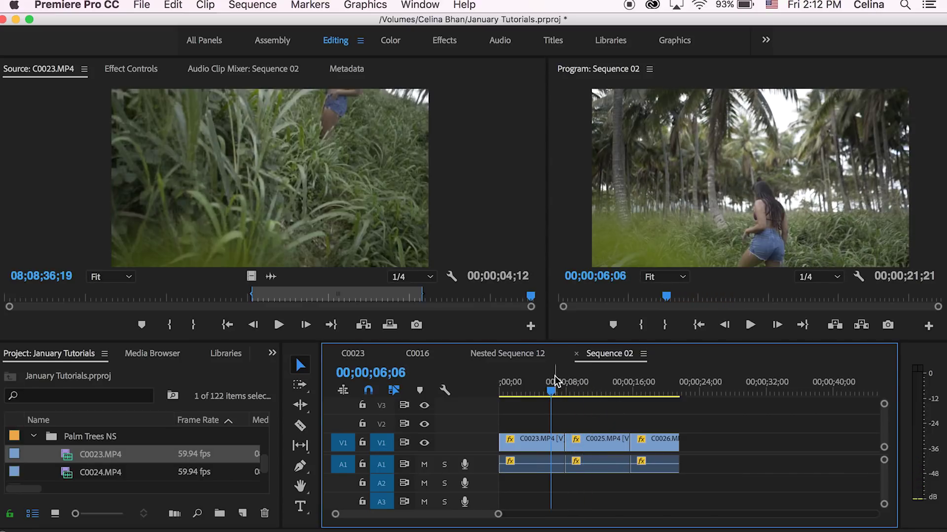
Nest the first clip, C0023.MP4, into its own sequence, keeping the suggested name
{"action": "left_click", "coordinate": [547, 441]}
{"action": "right_click", "coordinate": [547, 441]}
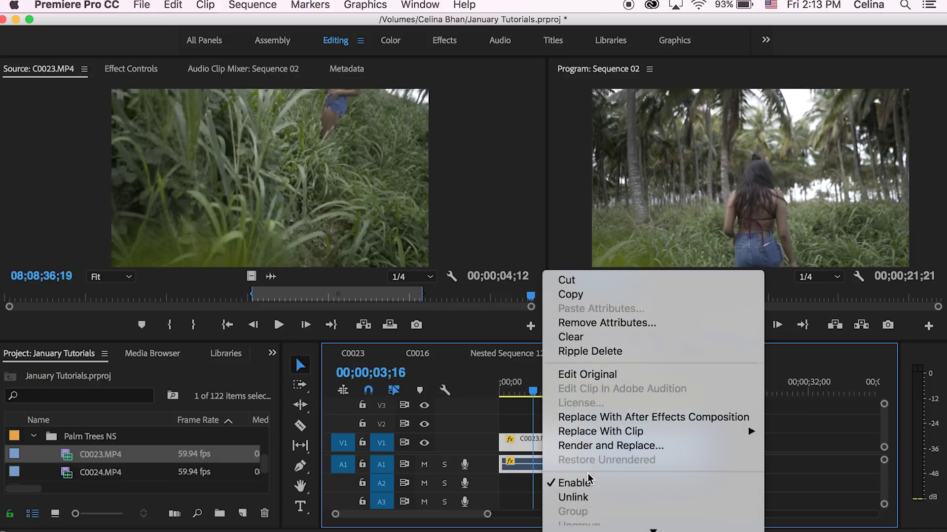
{"action": "left_click", "coordinate": [588, 414]}
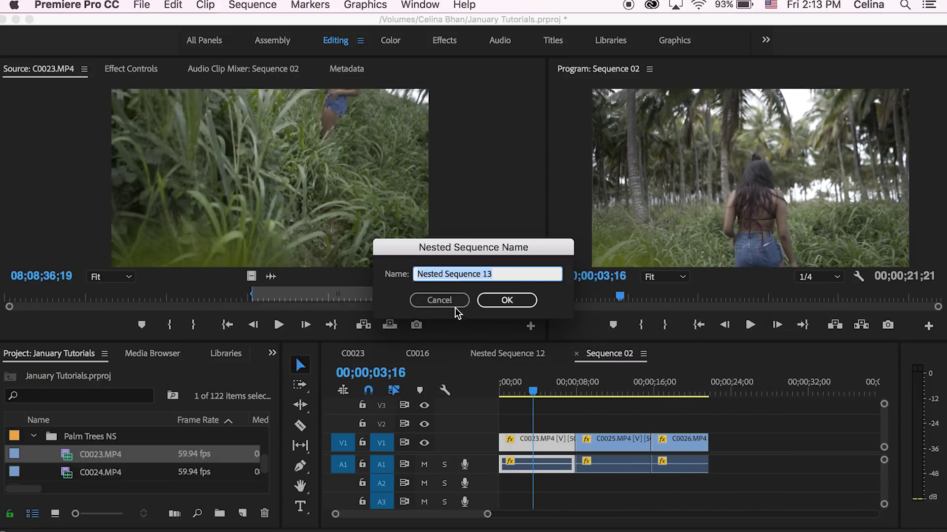
{"action": "left_click", "coordinate": [508, 301]}
Nest the last clip, C0026.MP4, into its own sequence, keeping the suggested name
{"action": "left_click", "coordinate": [587, 382]}
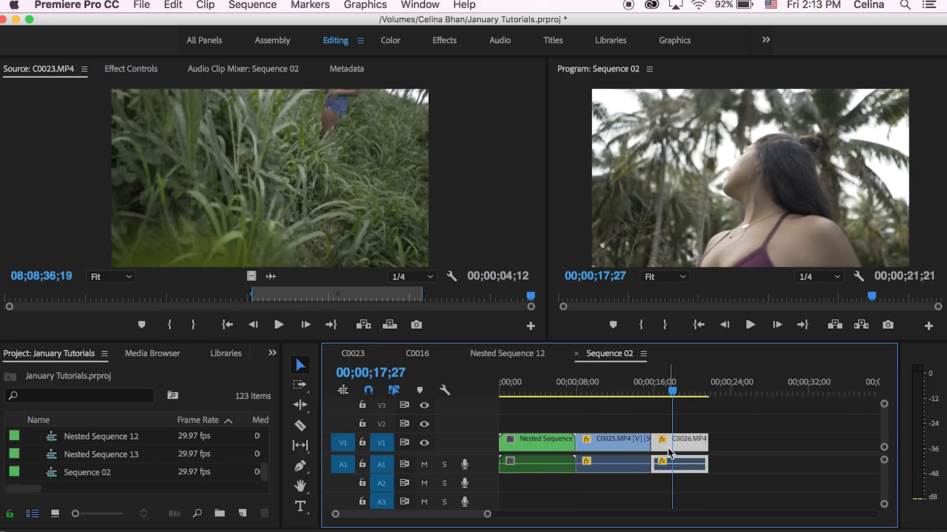
{"action": "key", "text": "shift+n"}
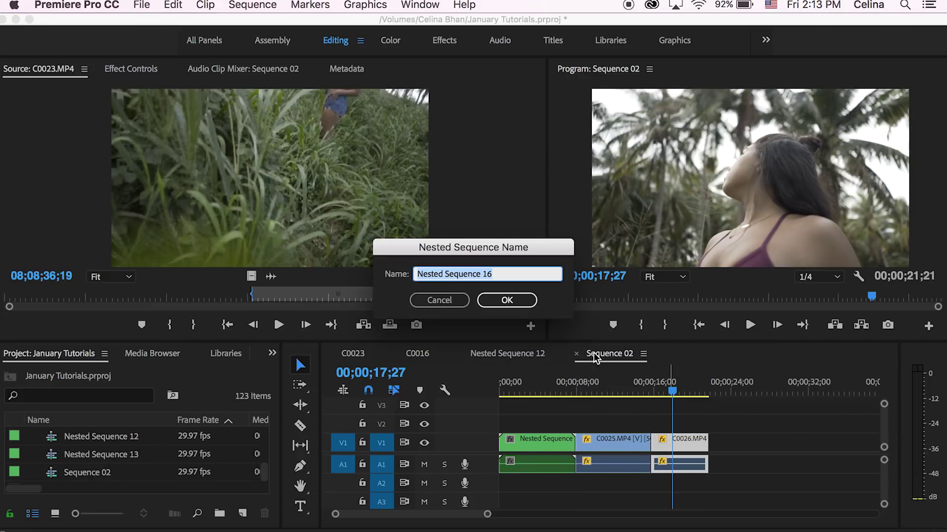
{"action": "left_click", "coordinate": [508, 299]}
Search the effects library for "warp"
{"action": "scroll", "coordinate": [155, 348], "scroll_direction": "down", "scroll_amount": 3}
{"action": "scroll", "coordinate": [154, 348], "scroll_direction": "down", "scroll_amount": 3}
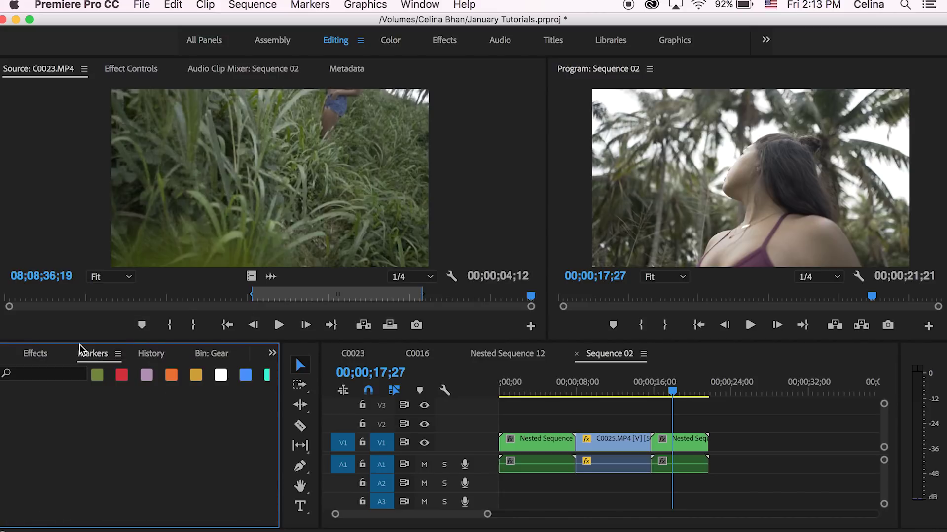
{"action": "left_click", "coordinate": [32, 349]}
{"action": "left_click", "coordinate": [36, 377]}
{"action": "type", "text": "warp"}
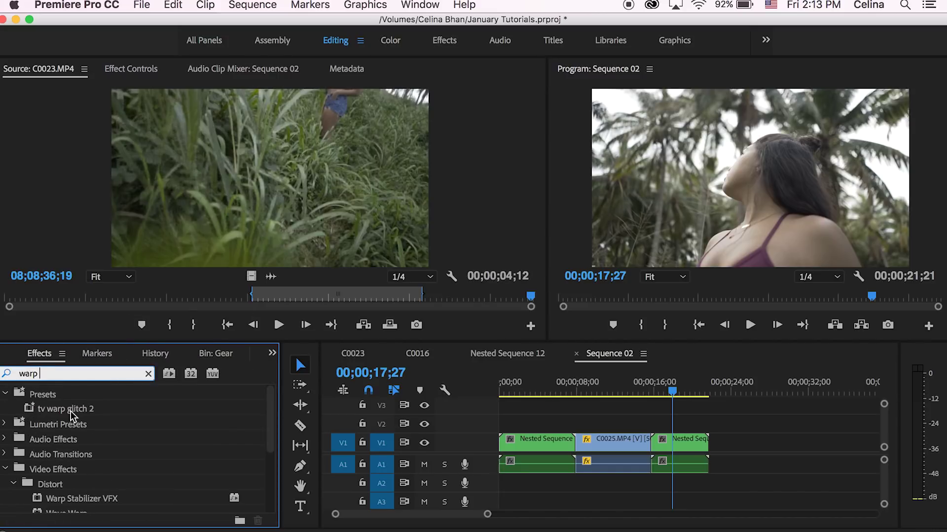
Apply the Warp Stabilizer preset from FAVS to the first and last nested clips and inspect the effect's settings
{"action": "scroll", "coordinate": [79, 424], "scroll_direction": "down", "scroll_amount": 5}
{"action": "left_click_drag", "start_coordinate": [59, 477], "coordinate": [505, 466]}
{"action": "left_click_drag", "start_coordinate": [767, 481], "coordinate": [697, 441]}
{"action": "left_click", "coordinate": [134, 67]}
{"action": "scroll", "coordinate": [345, 244], "scroll_direction": "down", "scroll_amount": 10}
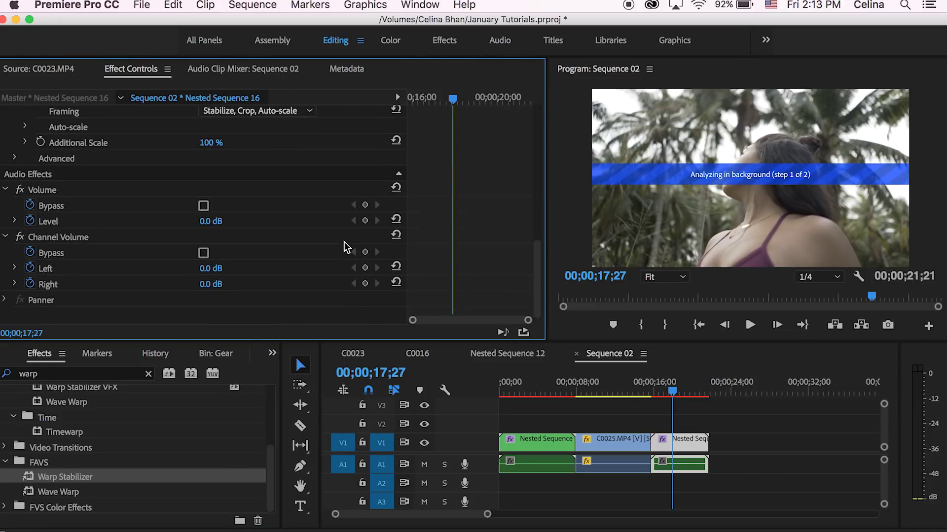
{"action": "scroll", "coordinate": [463, 229], "scroll_direction": "up", "scroll_amount": 5}
{"action": "scroll", "coordinate": [463, 229], "scroll_direction": "down", "scroll_amount": 1}
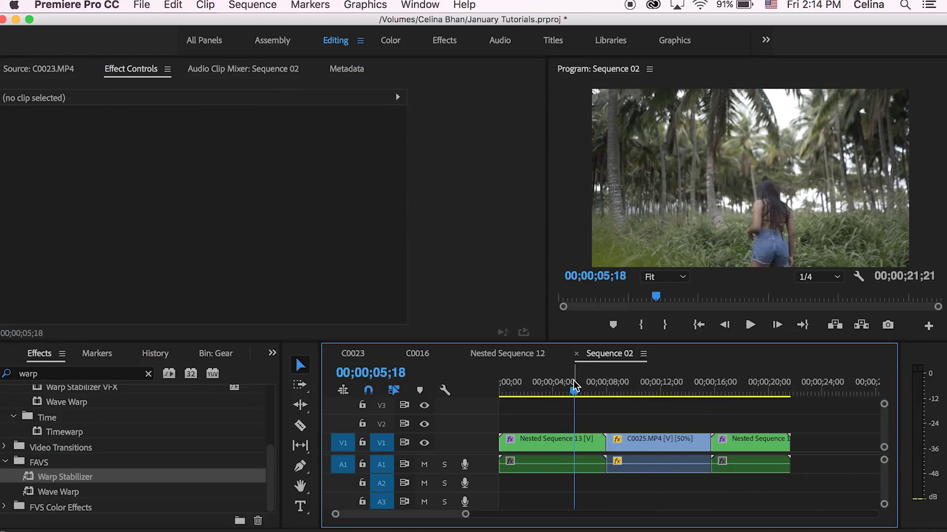
Play back the stabilized first clip and increase the height of video track V1
{"action": "left_click_drag", "start_coordinate": [573, 387], "coordinate": [509, 388]}
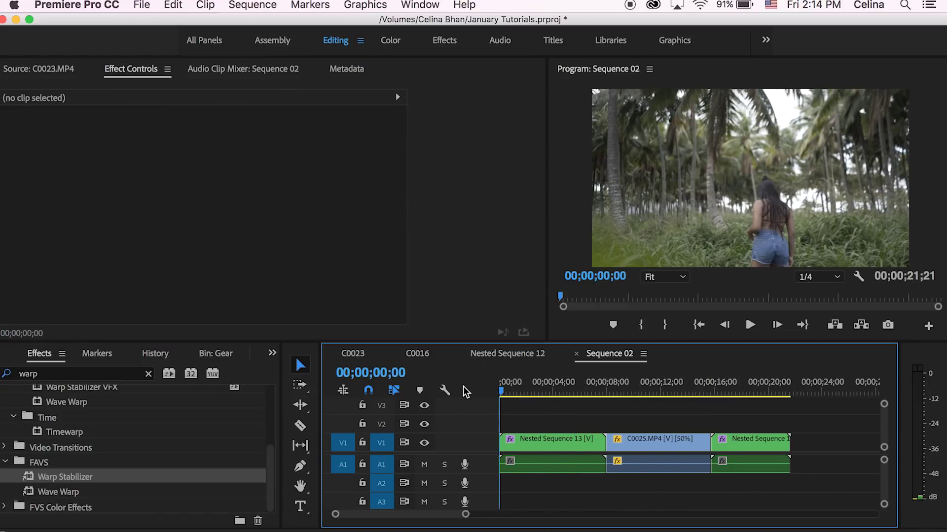
{"action": "key", "text": "space"}
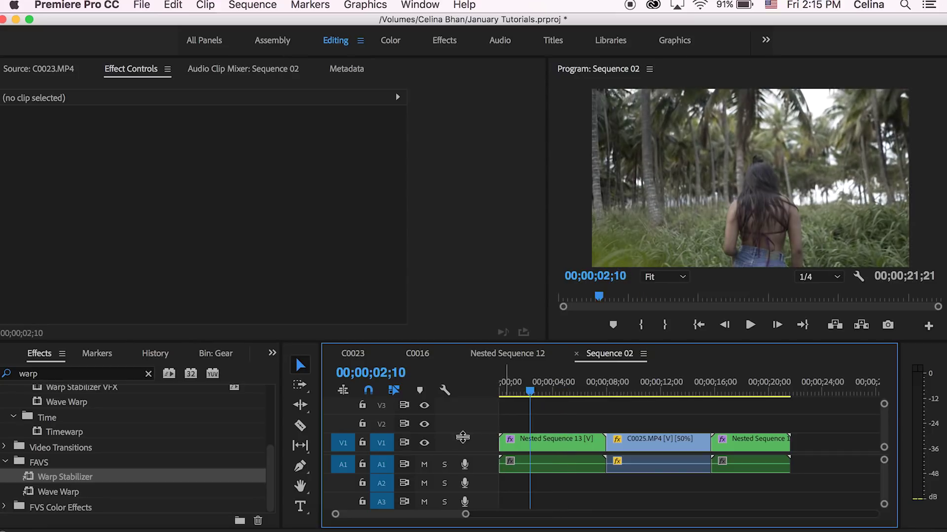
{"action": "left_click_drag", "start_coordinate": [463, 437], "coordinate": [465, 412]}
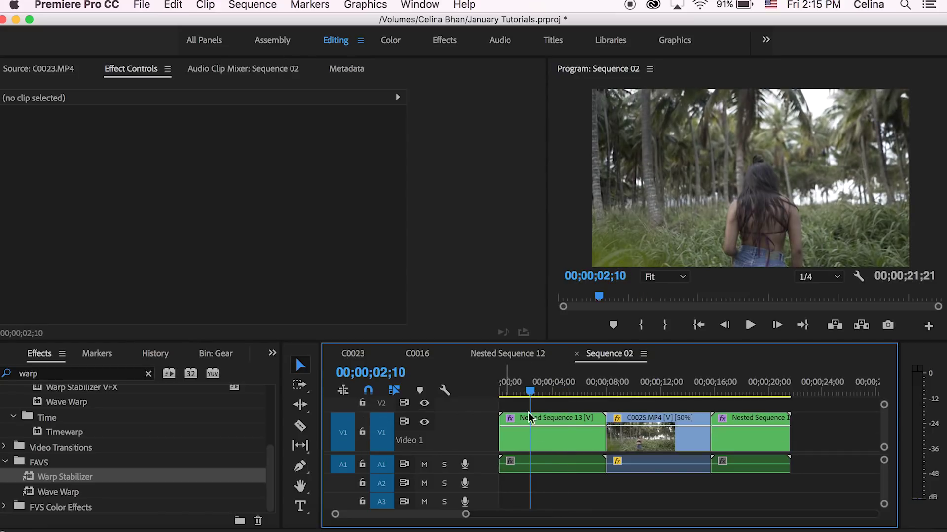
{"action": "left_click", "coordinate": [533, 417]}
{"action": "left_click_drag", "start_coordinate": [521, 388], "coordinate": [526, 397]}
{"action": "key", "text": "space"}
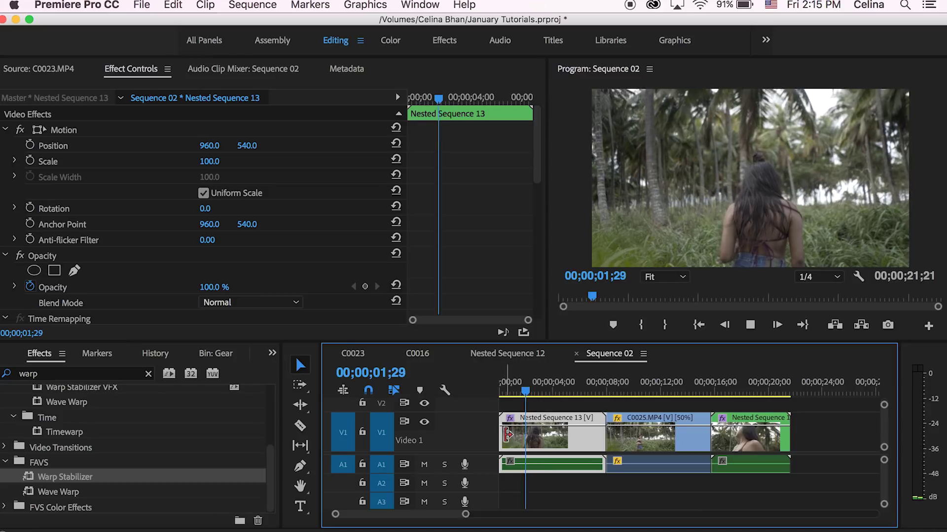
{"action": "scroll", "coordinate": [508, 432], "scroll_direction": "up", "scroll_amount": 3}
{"action": "key", "text": "space"}
{"action": "scroll", "coordinate": [562, 414], "scroll_direction": "left", "scroll_amount": 1}
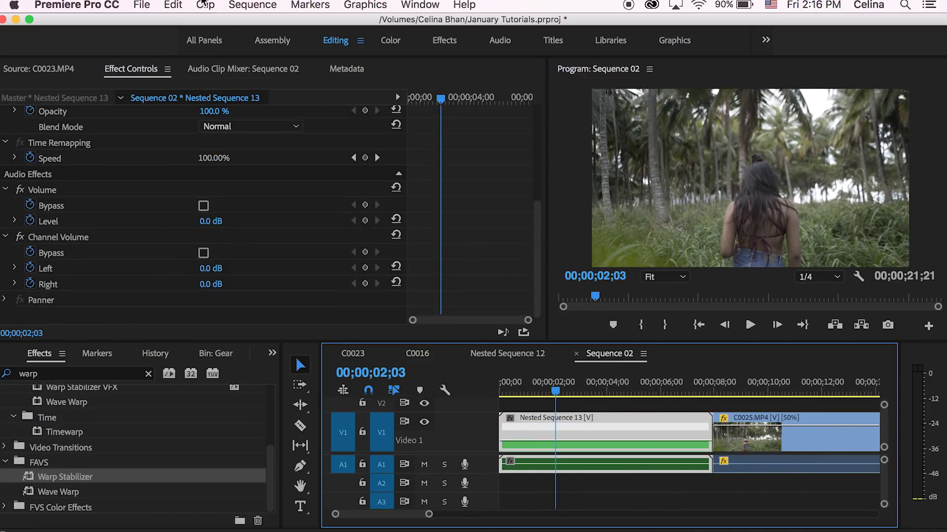
Restore the Warp Stabilizer effect on the first nested clip and nest that clip again under the suggested name
{"action": "left_click", "coordinate": [173, 5]}
{"action": "left_click", "coordinate": [186, 36]}
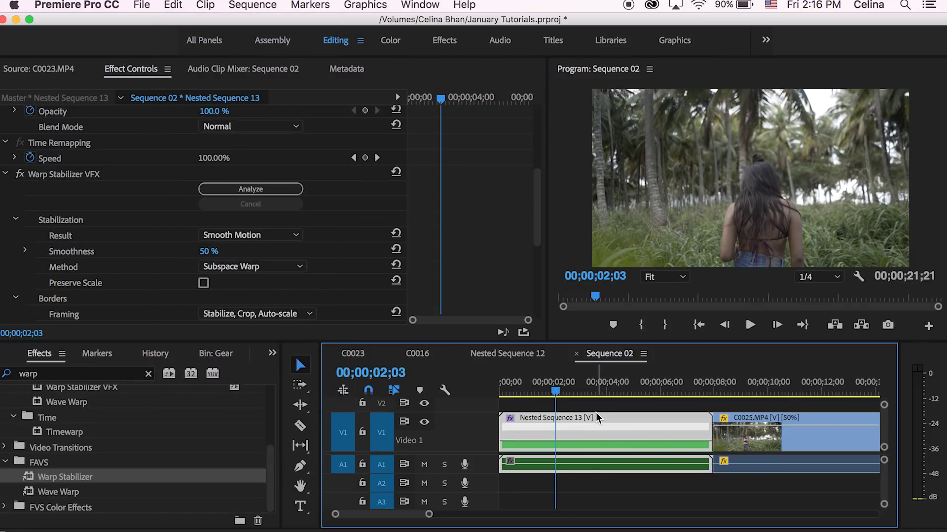
{"action": "key", "text": "super+z"}
{"action": "key", "text": "alt+n"}
{"action": "left_click", "coordinate": [507, 298]}
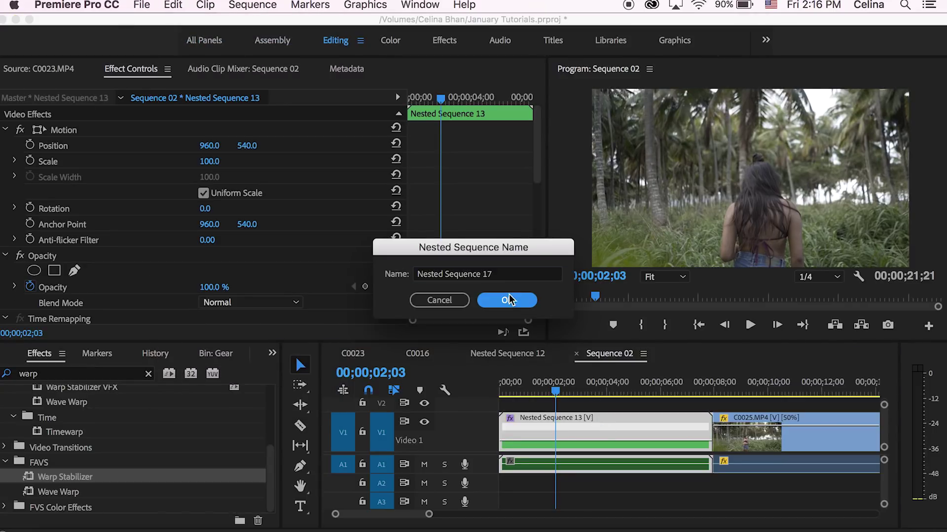
Show the Time Remapping Speed keyframes on the newly nested first clip
{"action": "right_click", "coordinate": [566, 419]}
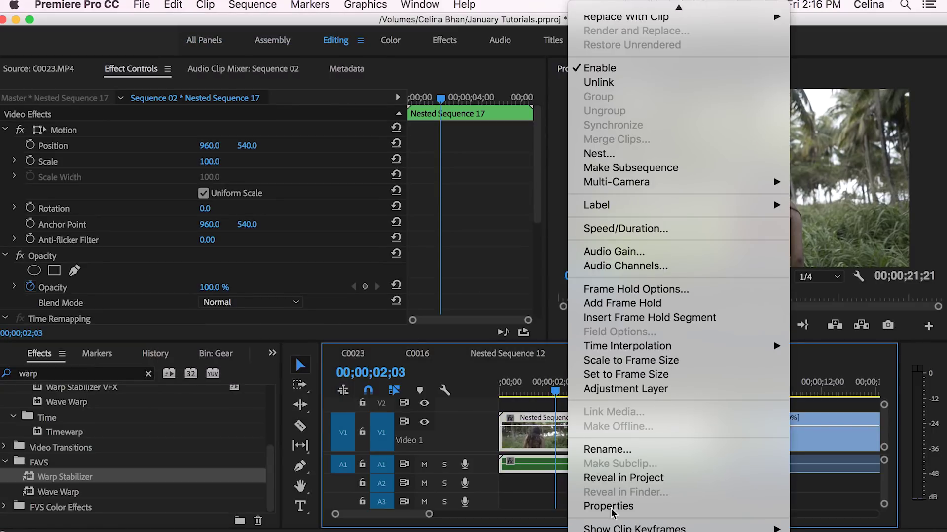
{"action": "mouse_move", "coordinate": [606, 526]}
{"action": "mouse_move", "coordinate": [849, 529]}
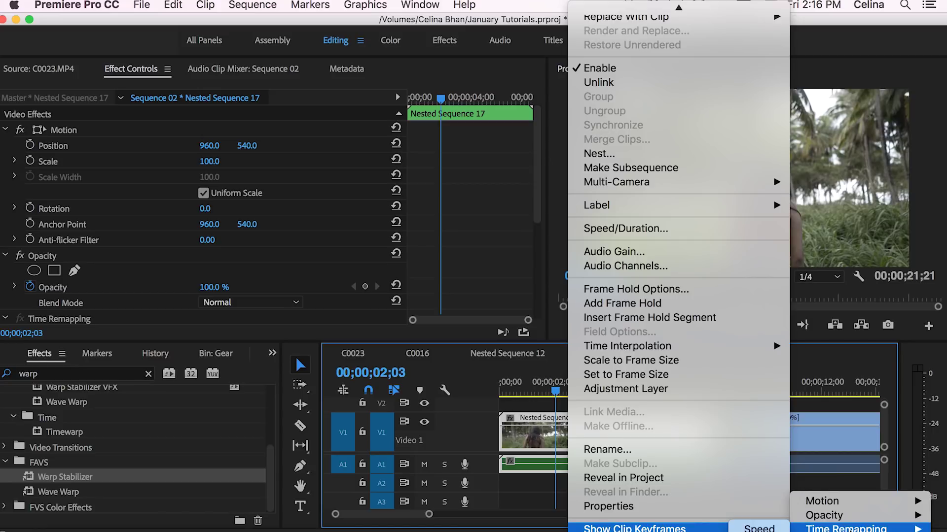
{"action": "left_click", "coordinate": [746, 529]}
Add two Time Remapping speed keyframes to the first clip, at about 3 seconds and at 00;00;04;09
{"action": "mouse_move", "coordinate": [629, 397]}
{"action": "left_mouse_down"}
{"action": "mouse_move", "coordinate": [503, 389]}
{"action": "mouse_move", "coordinate": [613, 392]}
{"action": "left_mouse_up"}
{"action": "scroll", "coordinate": [472, 253], "scroll_direction": "down", "scroll_amount": 6}
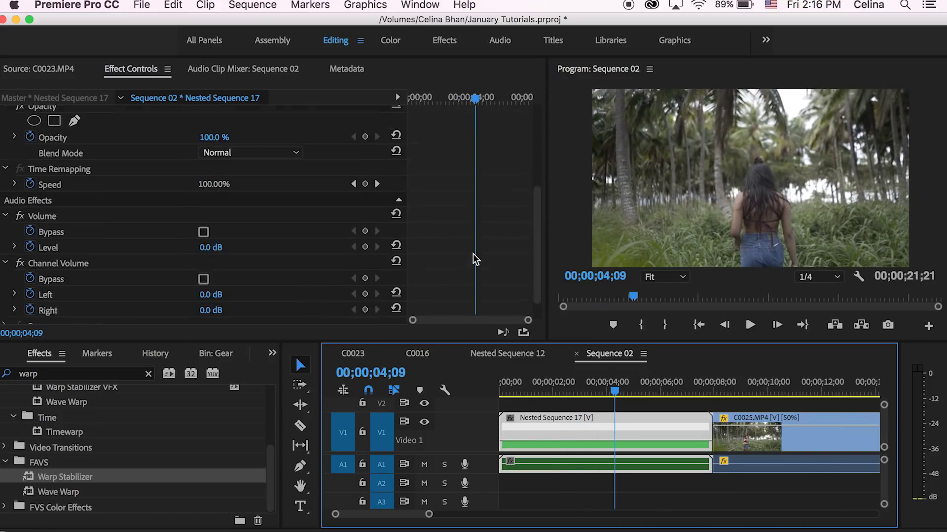
{"action": "scroll", "coordinate": [473, 253], "scroll_direction": "up", "scroll_amount": 1}
{"action": "left_click", "coordinate": [469, 95]}
{"action": "left_click_drag", "start_coordinate": [472, 98], "coordinate": [465, 98]}
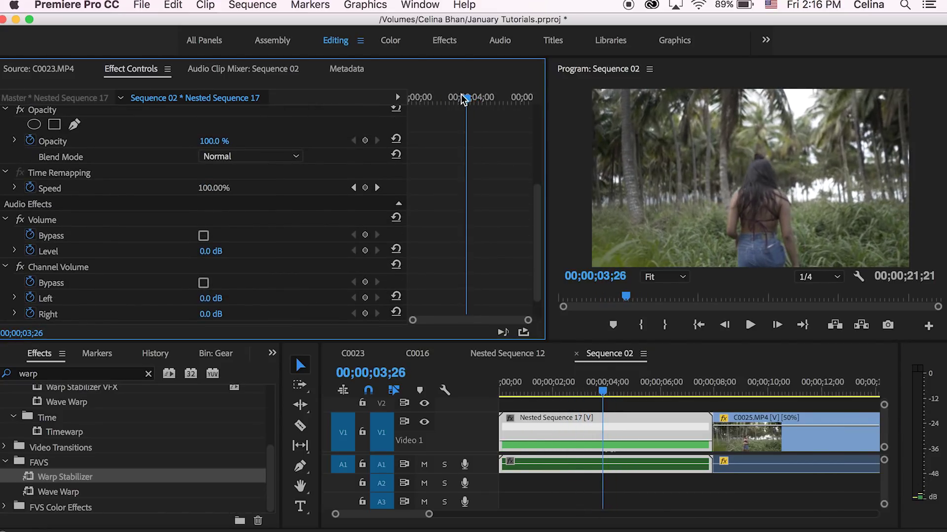
{"action": "mouse_move", "coordinate": [464, 99]}
{"action": "left_mouse_down"}
{"action": "mouse_move", "coordinate": [450, 97]}
{"action": "mouse_move", "coordinate": [475, 97]}
{"action": "left_mouse_up"}
{"action": "left_click", "coordinate": [365, 187]}
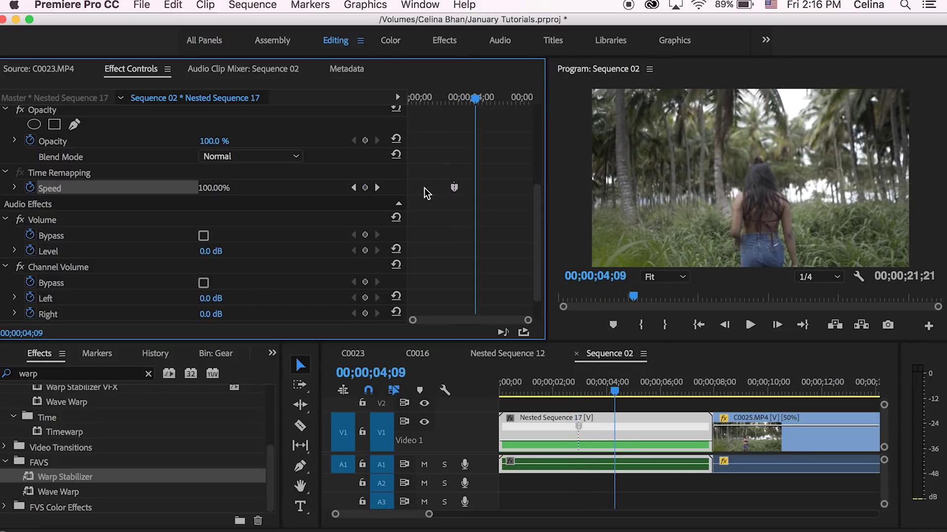
Raise the speed between the first clip's two keyframes to 348% and preview the change
{"action": "left_click_drag", "start_coordinate": [590, 446], "coordinate": [567, 445]}
{"action": "left_click", "coordinate": [589, 426]}
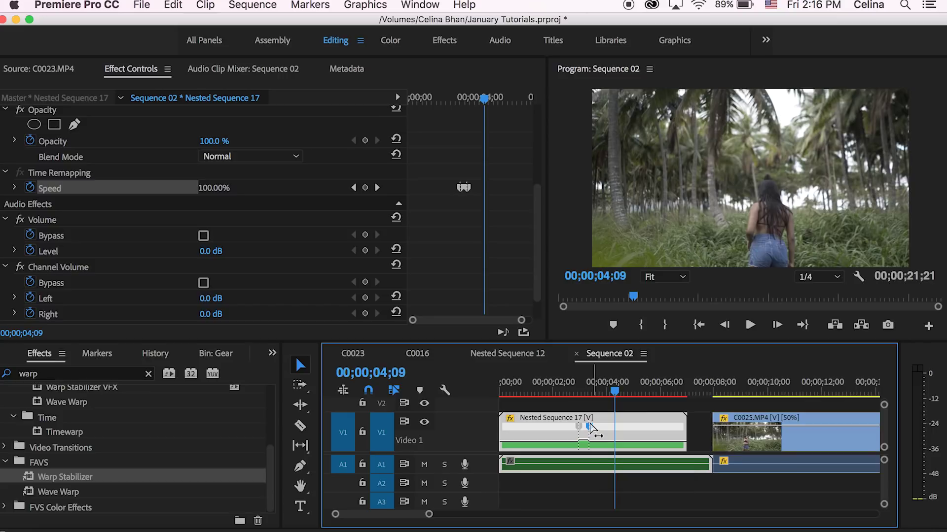
{"action": "left_click", "coordinate": [573, 386]}
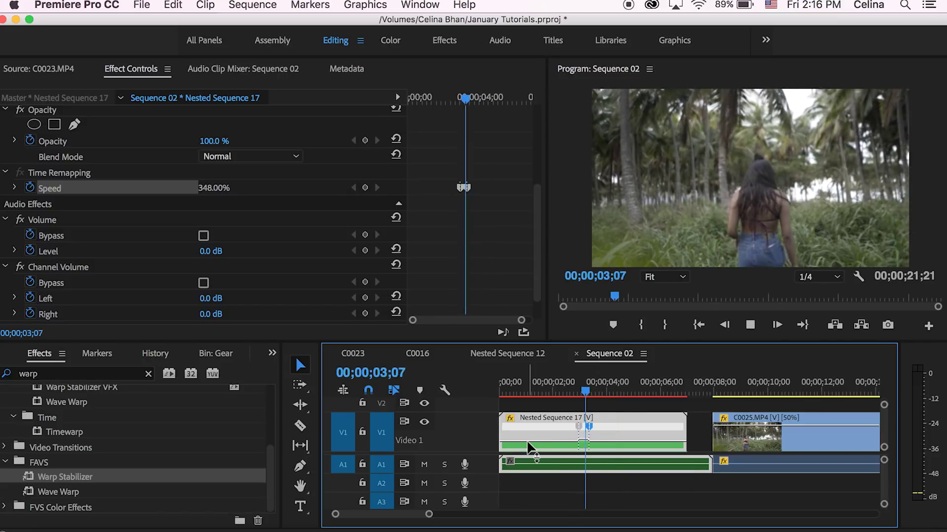
{"action": "left_click", "coordinate": [568, 387]}
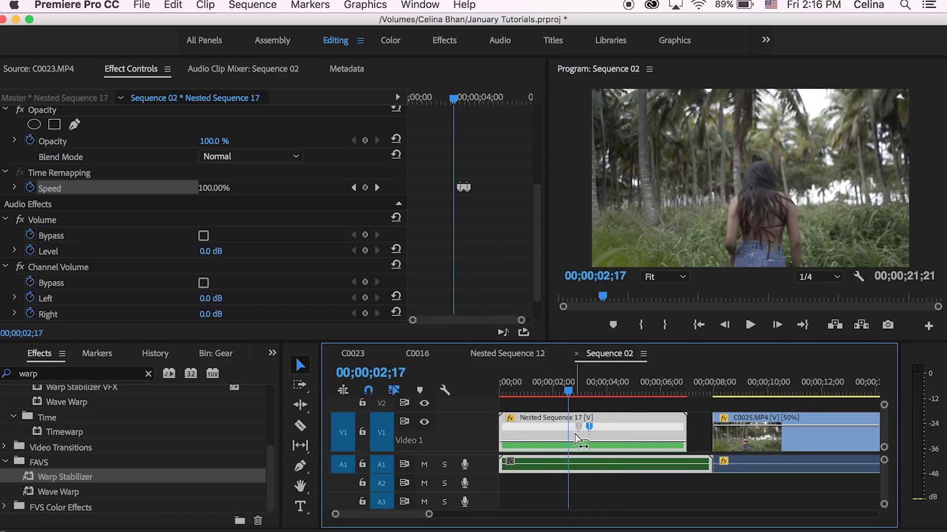
Split both speed keyframes apart to ramp gradually into and out of the fast section, and preview the ramp
{"action": "left_click_drag", "start_coordinate": [577, 427], "coordinate": [595, 456]}
{"action": "key", "text": "space"}
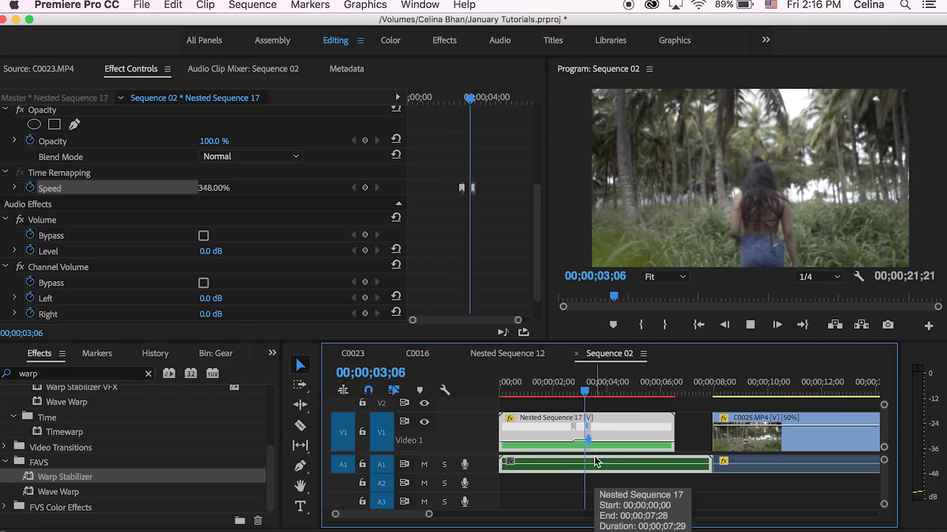
{"action": "left_click", "coordinate": [563, 375]}
{"action": "scroll", "coordinate": [557, 446], "scroll_direction": "up", "scroll_amount": 4}
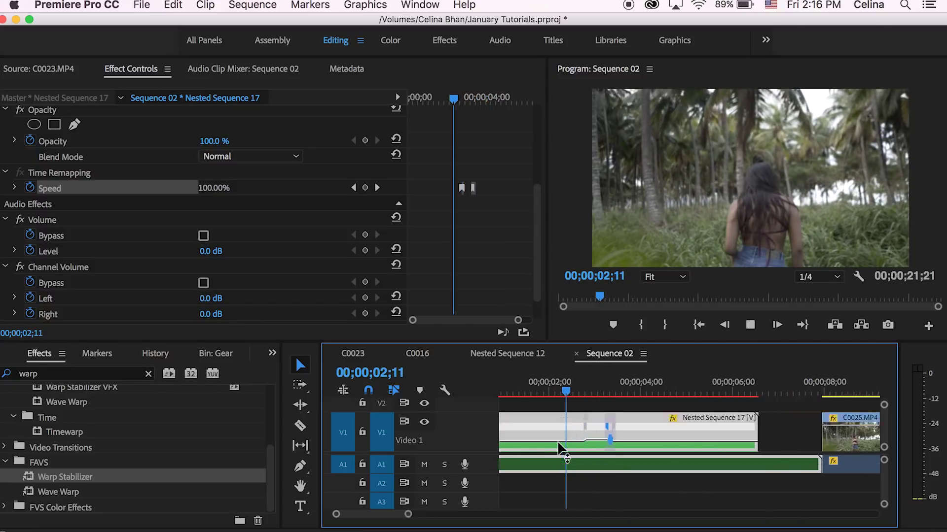
{"action": "key", "text": "space"}
{"action": "key", "text": "space"}
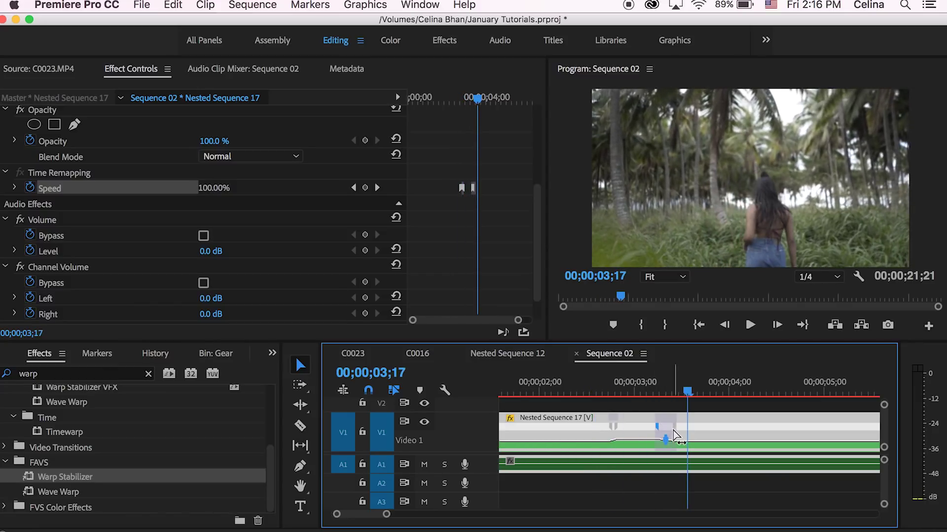
Shorten the ramp at the second speed keyframe and play the clip from just before the fast section
{"action": "left_click_drag", "start_coordinate": [673, 430], "coordinate": [657, 433]}
{"action": "left_click", "coordinate": [573, 387]}
{"action": "key", "text": "space"}
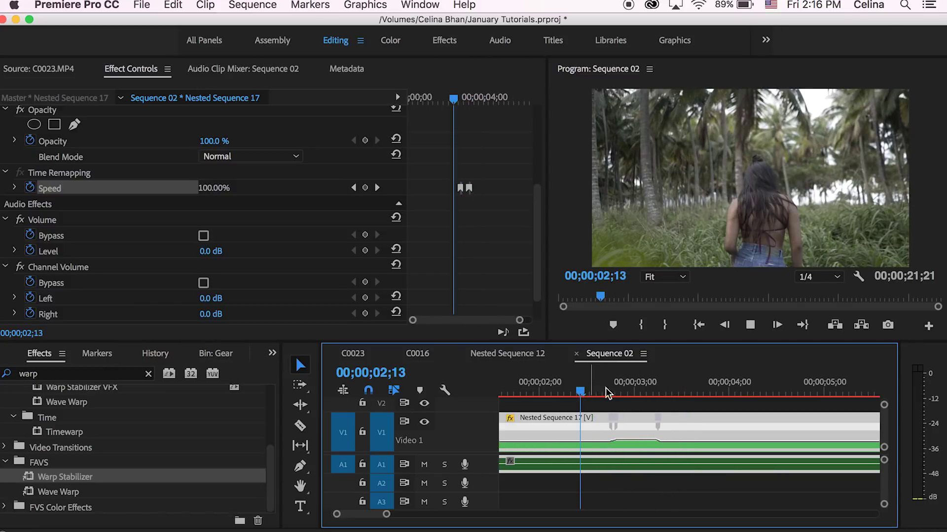
{"action": "key", "text": "-"}
{"action": "key", "text": "-"}
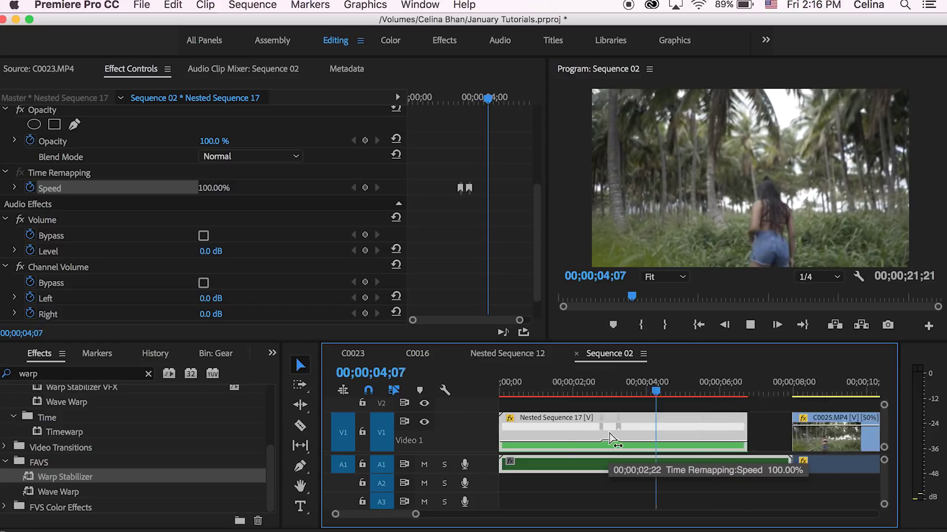
{"action": "key", "text": "minus"}
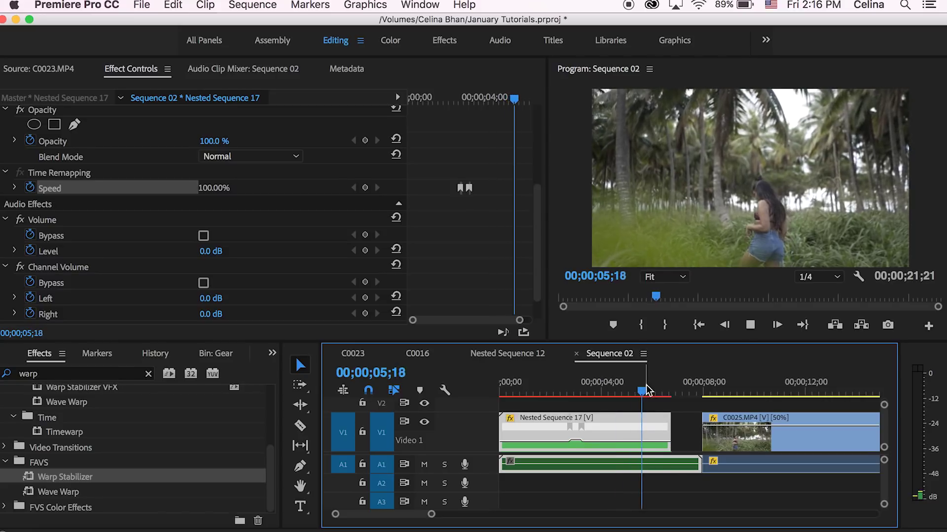
Add a speed keyframe near the end of the first clip at 00;00;05;19 and raise the speed after it to 761%
{"action": "key", "text": "space"}
{"action": "left_click", "coordinate": [367, 190]}
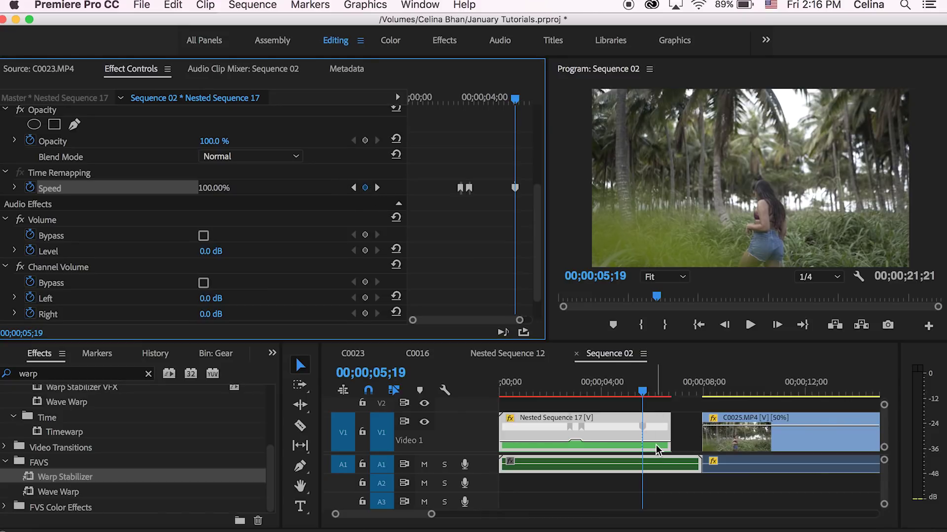
{"action": "left_click_drag", "start_coordinate": [656, 448], "coordinate": [644, 342]}
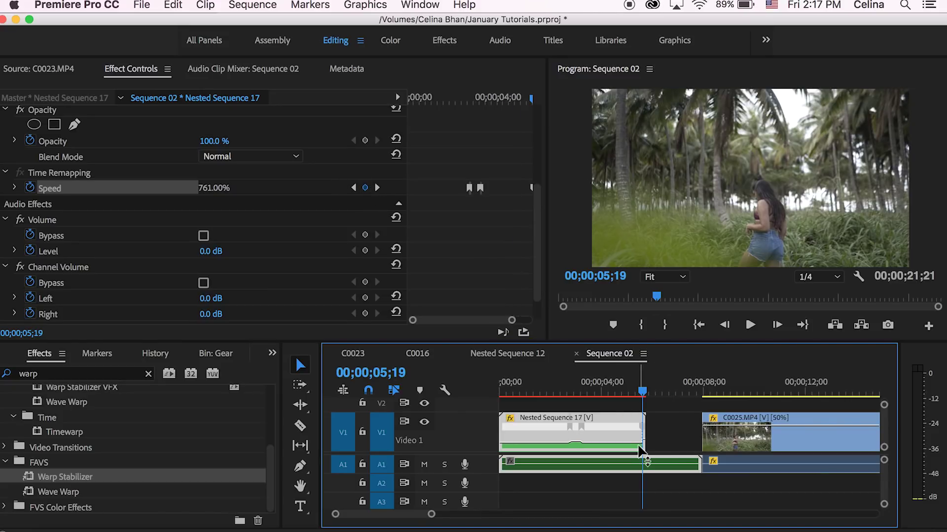
Split the first clip's last speed keyframe into a short ramp and preview the sped-up ending
{"action": "key", "text": "="}
{"action": "key", "text": "="}
{"action": "left_click_drag", "start_coordinate": [657, 427], "coordinate": [641, 428]}
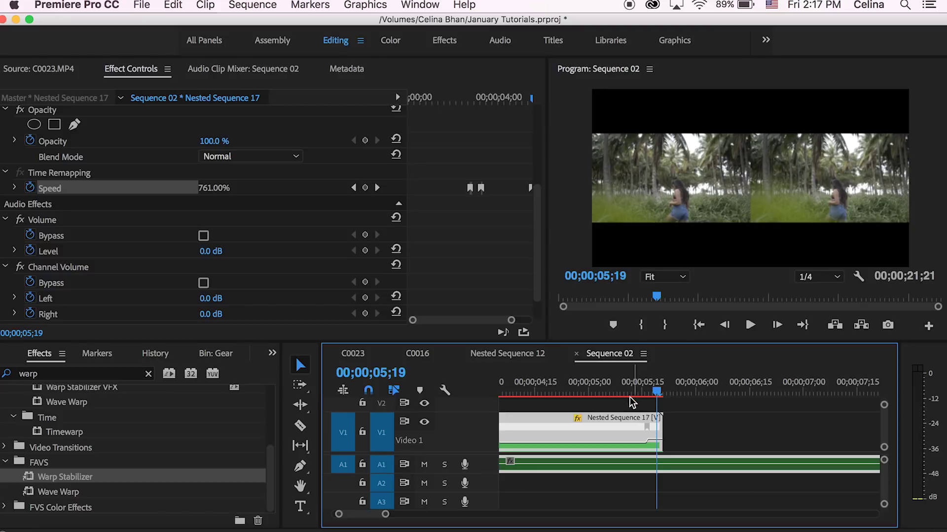
{"action": "key", "text": "space"}
{"action": "key", "text": "minus"}
{"action": "key", "text": "minus"}
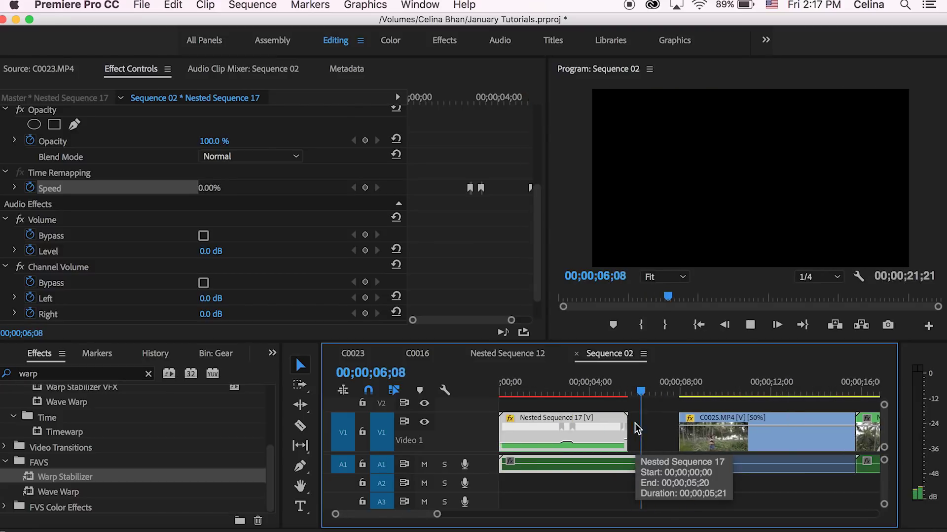
{"action": "key", "text": "space"}
Move the C0025.MP4 clip directly against the end of the first clip and preview the cut between them
{"action": "left_click", "coordinate": [635, 423]}
{"action": "left_click_drag", "start_coordinate": [697, 417], "coordinate": [637, 420]}
{"action": "left_click", "coordinate": [613, 385]}
{"action": "key", "text": "space"}
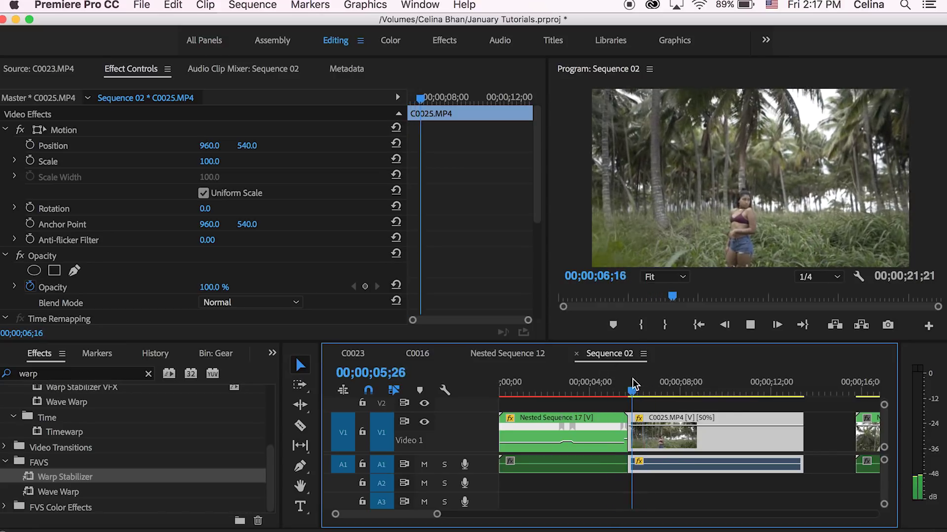
{"action": "left_click", "coordinate": [609, 388]}
{"action": "key", "text": "space"}
{"action": "key", "text": "="}
{"action": "key", "text": "="}
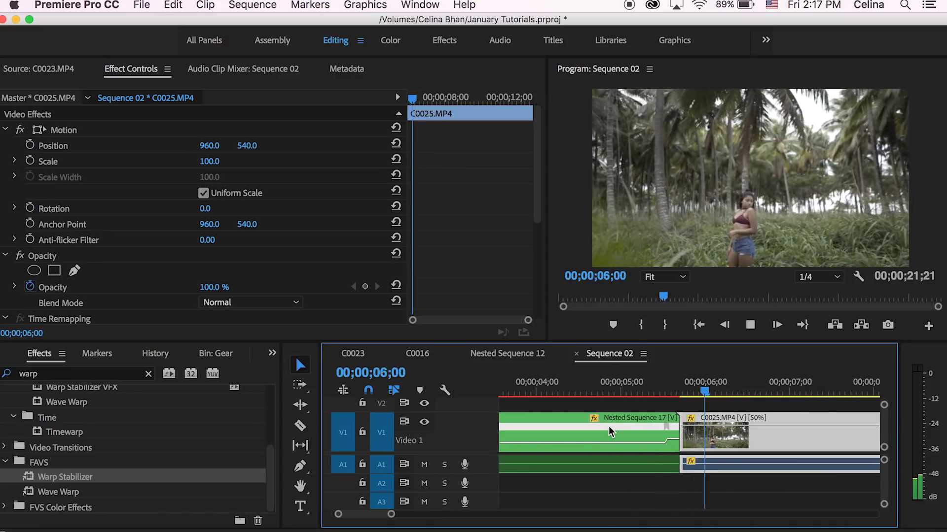
{"action": "key", "text": "minus"}
{"action": "key", "text": "minus"}
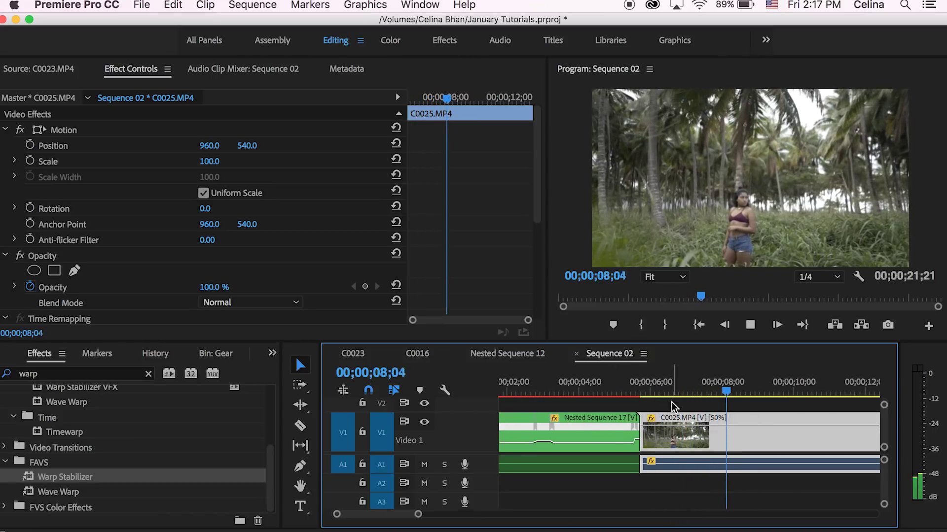
{"action": "key", "text": "space"}
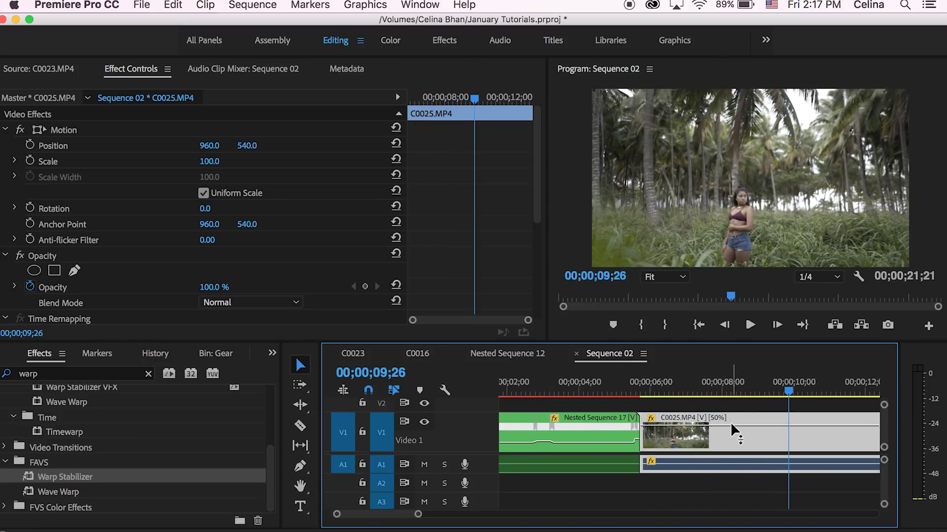
Show the Time Remapping speed line on the C0025.MP4 clip and add a speed keyframe at 00;00;09;26
{"action": "right_click", "coordinate": [731, 423]}
{"action": "mouse_move", "coordinate": [641, 528]}
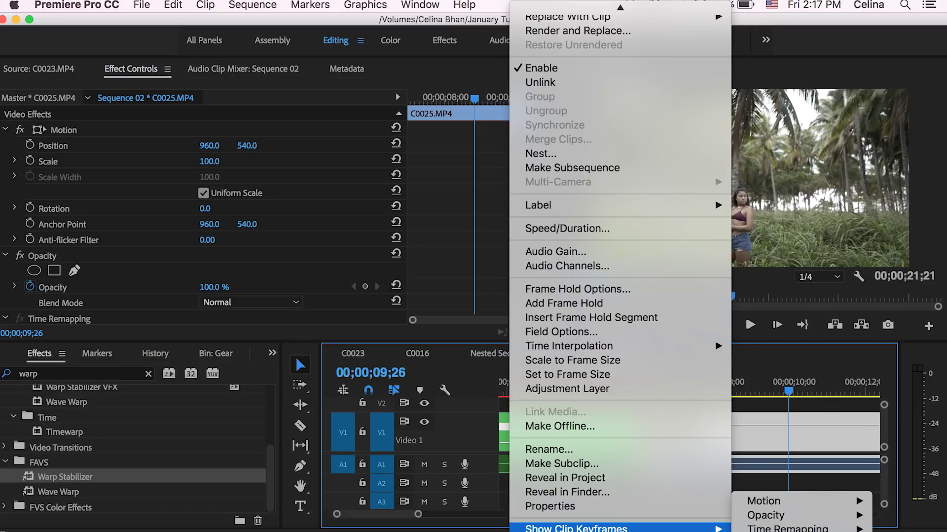
{"action": "mouse_move", "coordinate": [788, 527]}
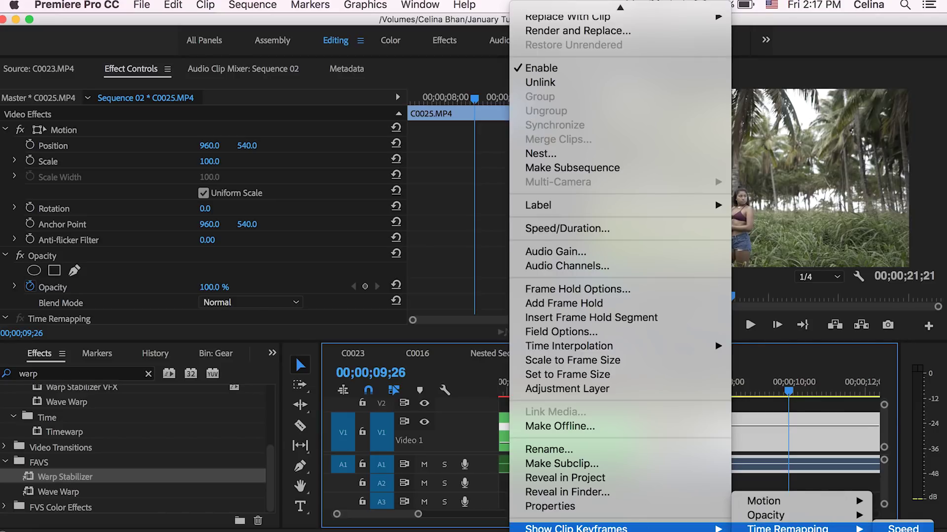
{"action": "left_click", "coordinate": [902, 528]}
{"action": "scroll", "coordinate": [425, 227], "scroll_direction": "down", "scroll_amount": 1}
{"action": "scroll", "coordinate": [425, 227], "scroll_direction": "down", "scroll_amount": 3}
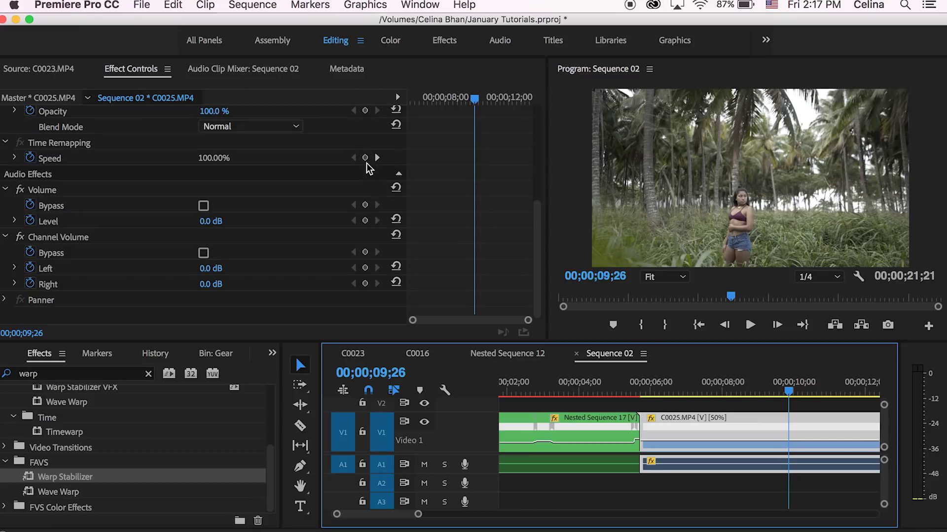
{"action": "left_click", "coordinate": [365, 158]}
Raise the speed before C0025.MP4's keyframe to 553%, split that keyframe into a ramp, and preview the cut from the first clip
{"action": "left_click_drag", "start_coordinate": [687, 444], "coordinate": [654, 423]}
{"action": "left_click", "coordinate": [622, 394]}
{"action": "key", "text": "space"}
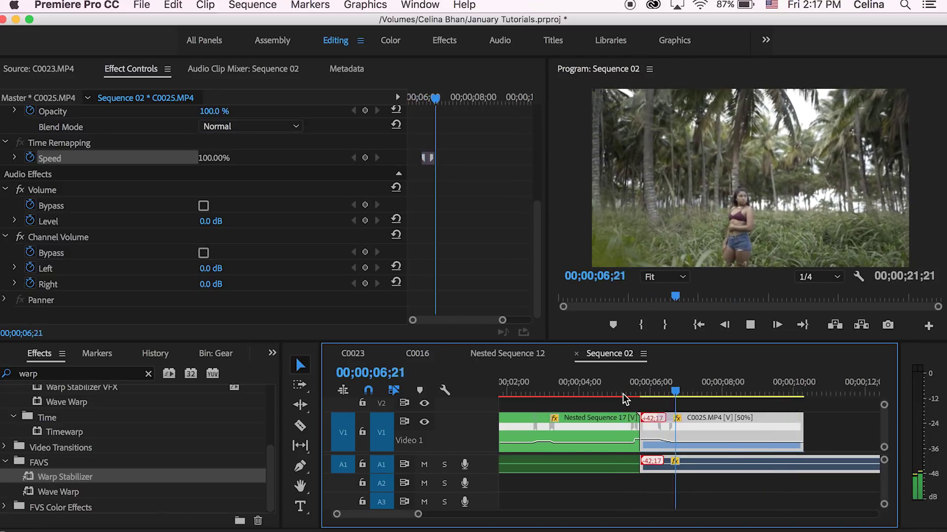
{"action": "left_click", "coordinate": [627, 393]}
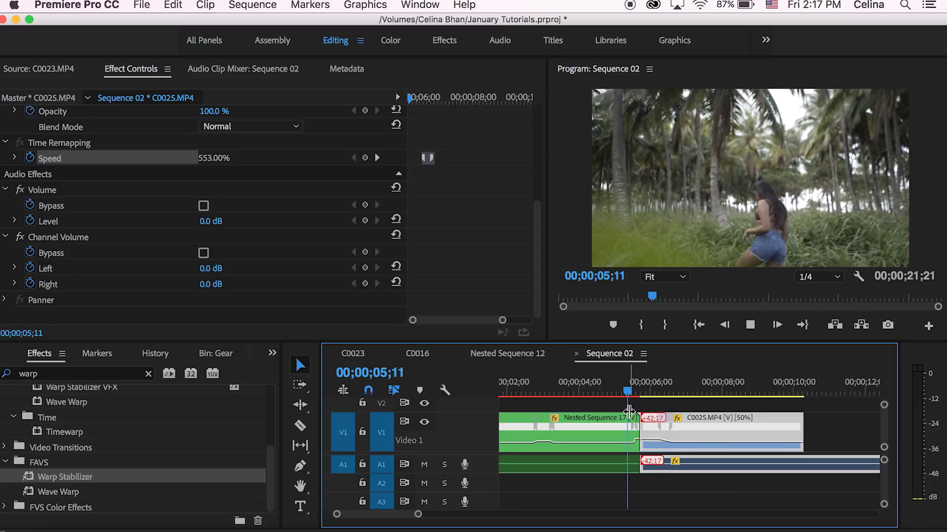
Raise the opening speed of C0025.MP4 to 916% and play across the cut
{"action": "key", "text": "="}
{"action": "left_click", "coordinate": [658, 391]}
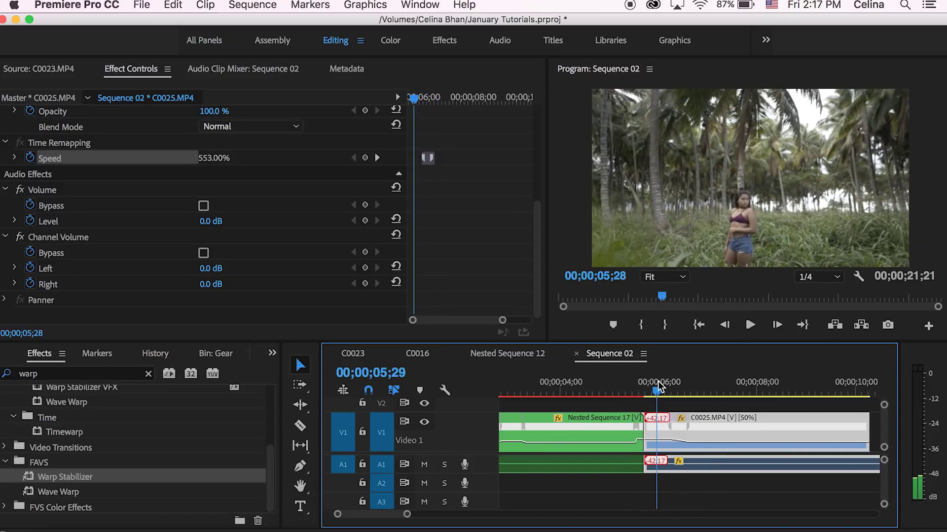
{"action": "left_click_drag", "start_coordinate": [653, 439], "coordinate": [652, 436]}
{"action": "left_click_drag", "start_coordinate": [644, 385], "coordinate": [631, 386]}
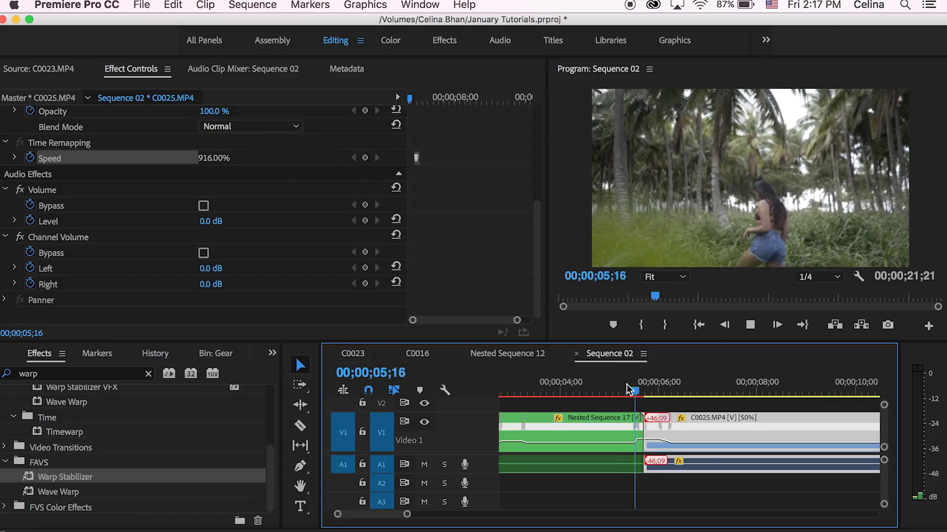
Ripple-trim a few frames off the start of C0025.MP4 so its slowdown begins closer to the cut, and replay it
{"action": "left_click", "coordinate": [663, 391]}
{"action": "left_click_drag", "start_coordinate": [665, 385], "coordinate": [630, 388]}
{"action": "key", "text": "q"}
{"action": "key", "text": "space"}
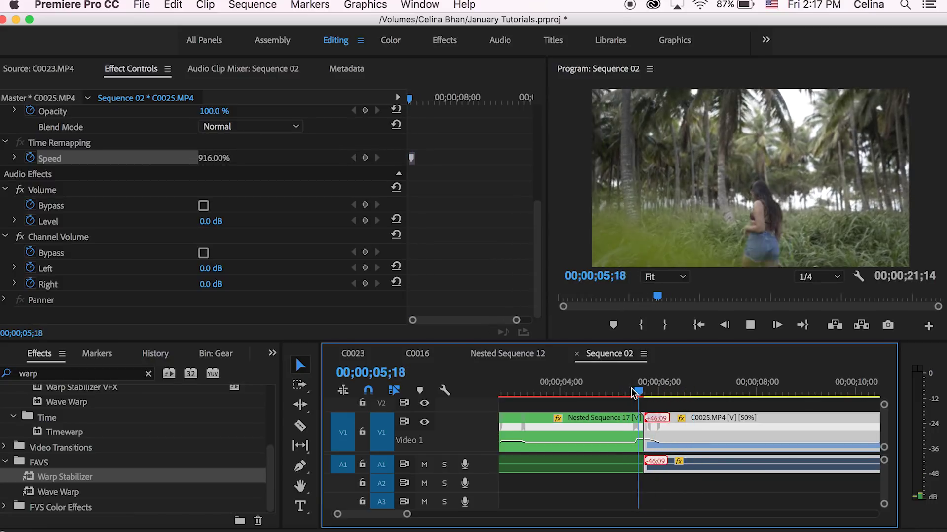
Add another speed keyframe to C0025.MP4 at 00;00;07;22 and raise the speed after it to 378%
{"action": "key", "text": "minus"}
{"action": "key", "text": "minus"}
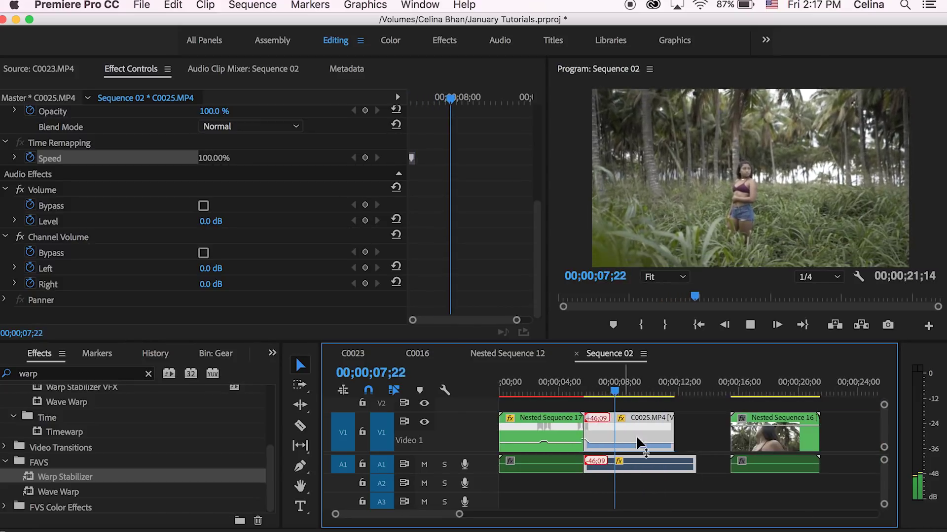
{"action": "mouse_move", "coordinate": [614, 391]}
{"action": "left_mouse_down"}
{"action": "mouse_move", "coordinate": [595, 391]}
{"action": "mouse_move", "coordinate": [628, 390]}
{"action": "left_mouse_up"}
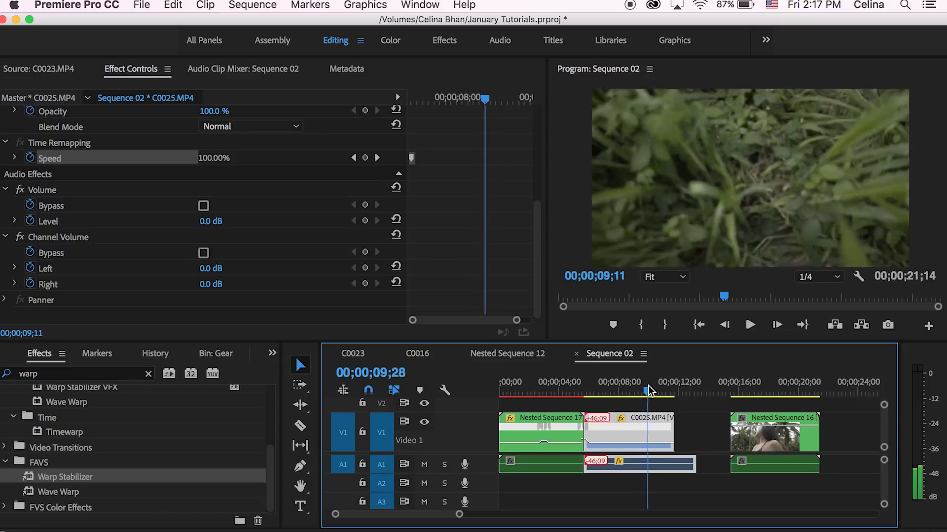
{"action": "left_click_drag", "start_coordinate": [648, 391], "coordinate": [590, 395]}
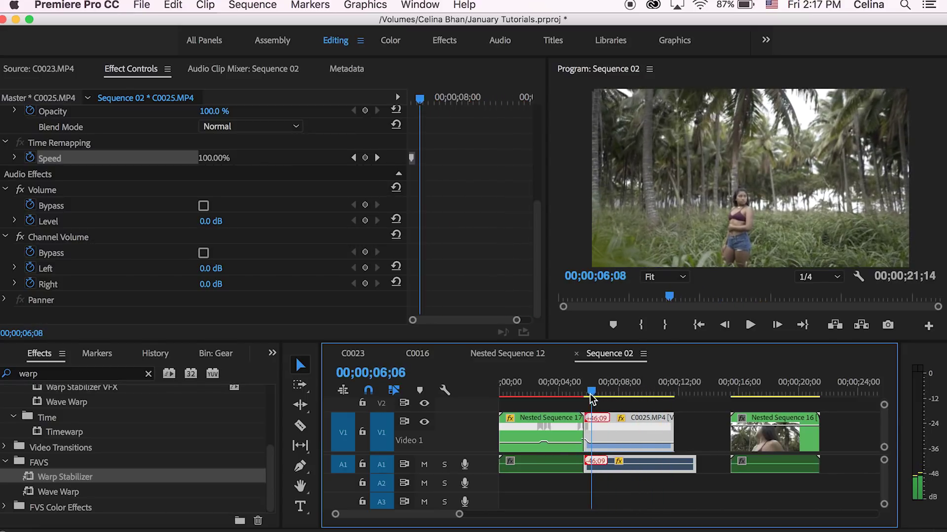
{"action": "key", "text": "="}
{"action": "key", "text": "="}
{"action": "key", "text": "space"}
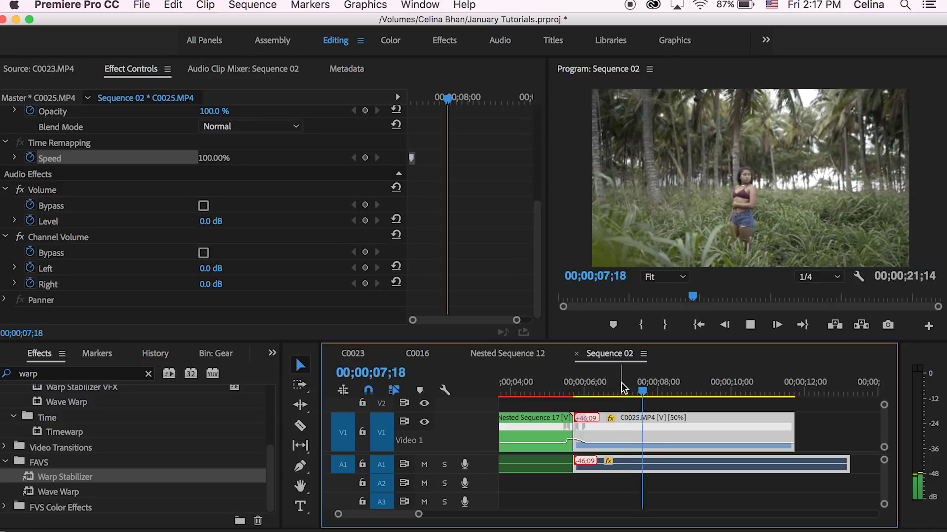
{"action": "left_click_drag", "start_coordinate": [642, 387], "coordinate": [648, 388]}
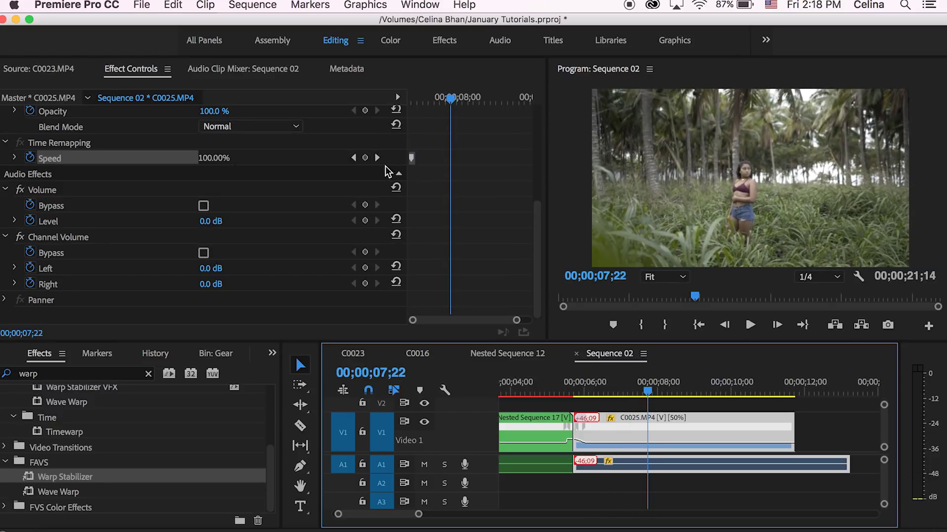
{"action": "left_click", "coordinate": [365, 158]}
{"action": "left_click_drag", "start_coordinate": [668, 443], "coordinate": [668, 441]}
Scrub through the sped-up end of C0025.MP4 and split its last speed keyframe into a gradual ramp
{"action": "left_click_drag", "start_coordinate": [648, 389], "coordinate": [624, 386]}
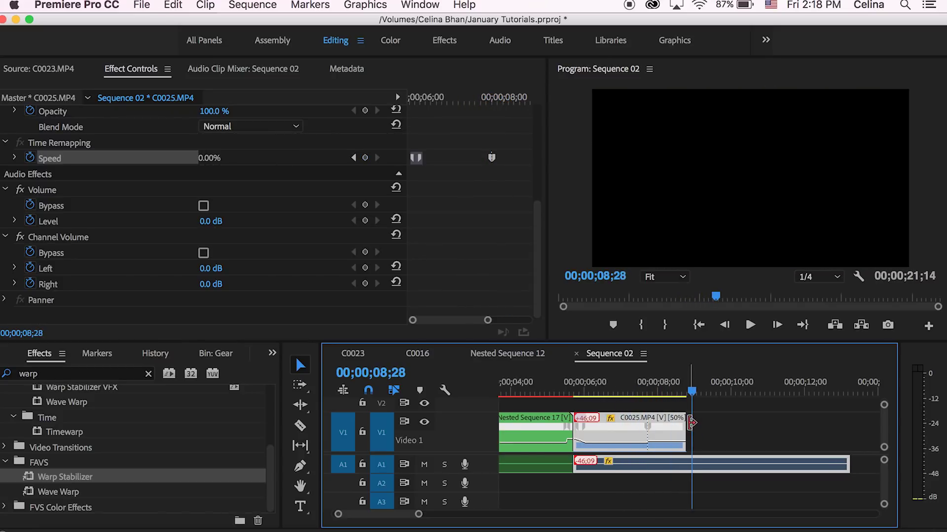
{"action": "left_click_drag", "start_coordinate": [686, 387], "coordinate": [664, 386]}
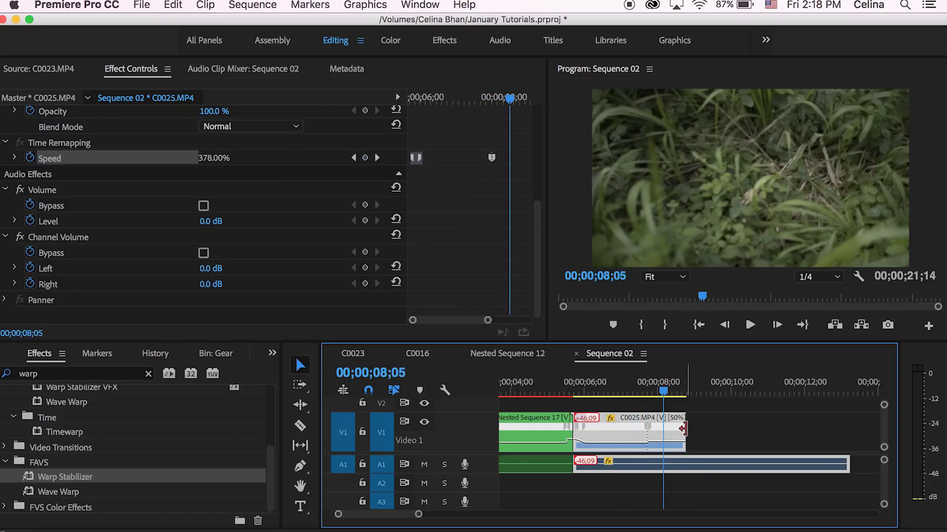
{"action": "left_click_drag", "start_coordinate": [647, 427], "coordinate": [638, 427]}
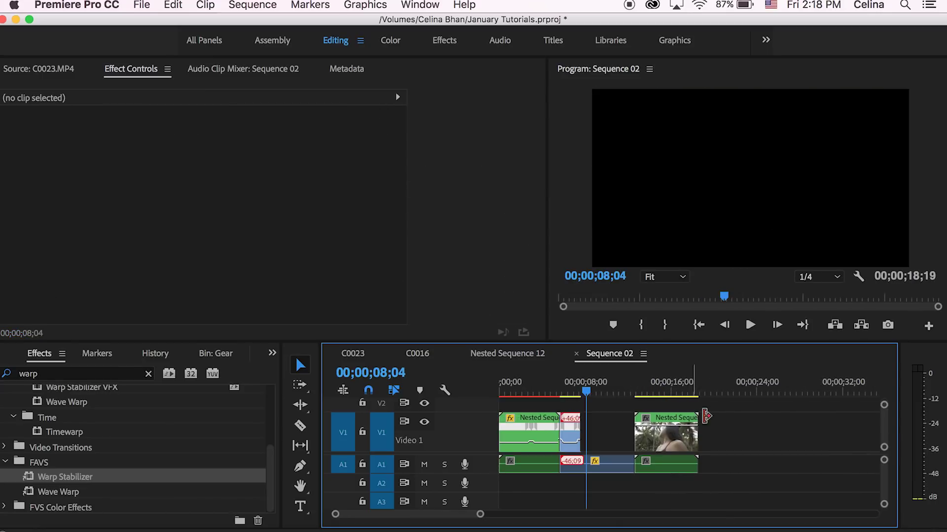
Move Nested Sequence 16 directly against the end of C0025.MP4 and preview the speed ramps across the cuts
{"action": "left_click_drag", "start_coordinate": [661, 423], "coordinate": [601, 423]}
{"action": "mouse_move", "coordinate": [583, 380]}
{"action": "left_mouse_down"}
{"action": "mouse_move", "coordinate": [577, 373]}
{"action": "mouse_move", "coordinate": [573, 380]}
{"action": "left_mouse_up"}
{"action": "key", "text": "space"}
{"action": "scroll", "coordinate": [541, 433], "scroll_direction": "up", "scroll_amount": 3}
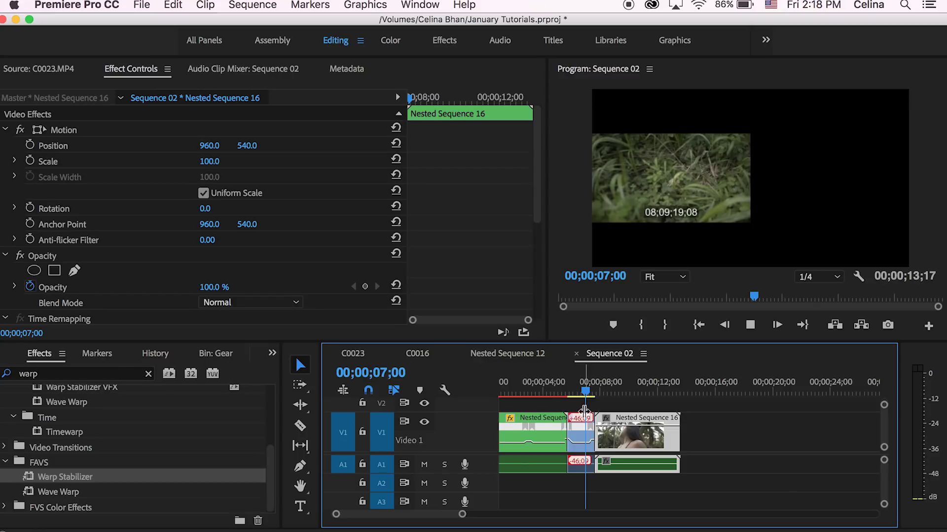
{"action": "scroll", "coordinate": [590, 426], "scroll_direction": "up", "scroll_amount": 3}
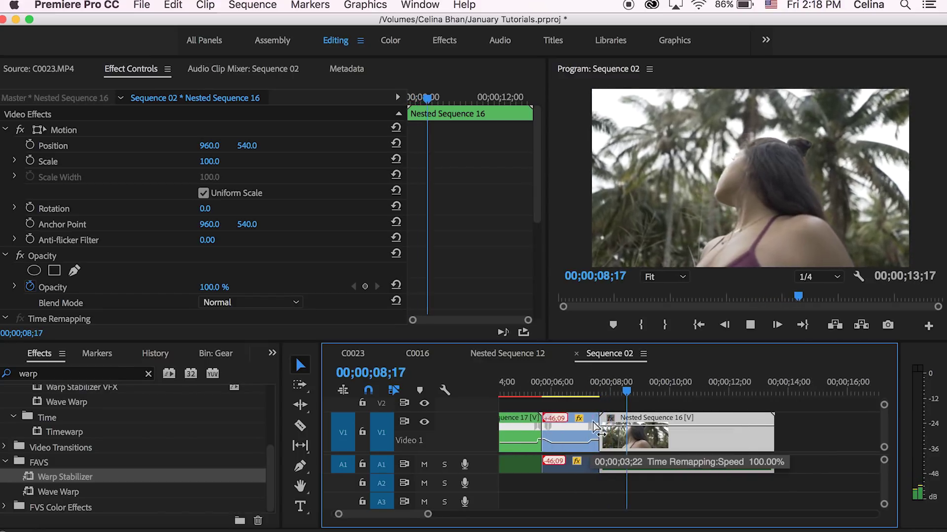
{"action": "left_click_drag", "start_coordinate": [630, 377], "coordinate": [530, 389]}
{"action": "key", "text": "space"}
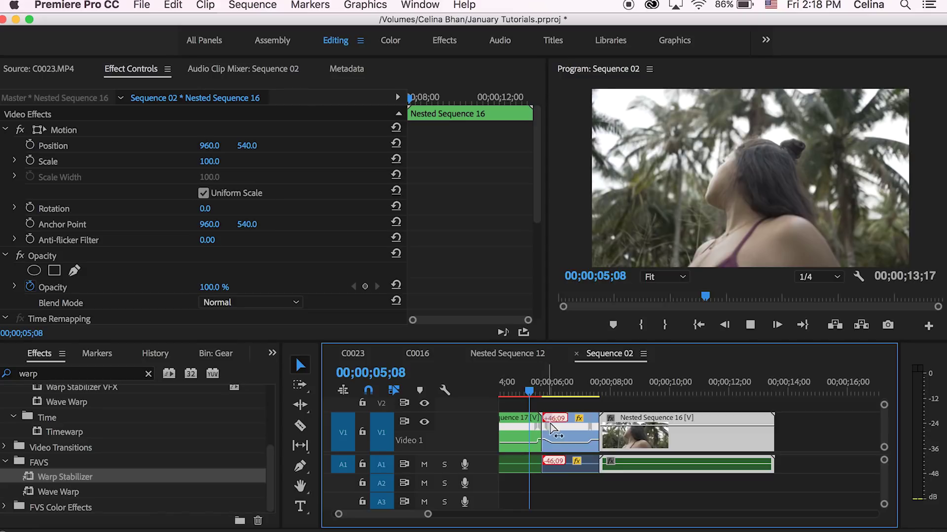
{"action": "key", "text": "space"}
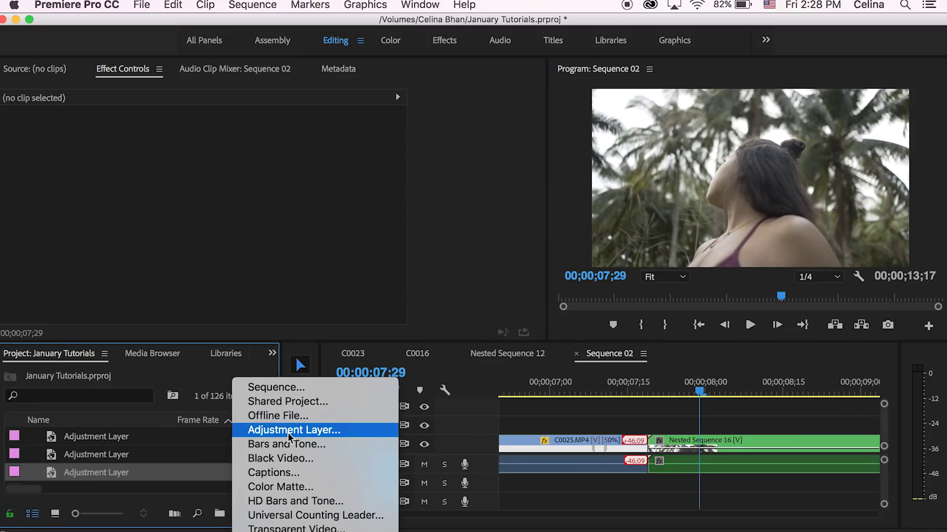
Create an adjustment layer, place it on V2 at the start of Nested Sequence 16, and trim its end to 00;00;07;29
{"action": "left_click", "coordinate": [288, 432]}
{"action": "left_click", "coordinate": [566, 341]}
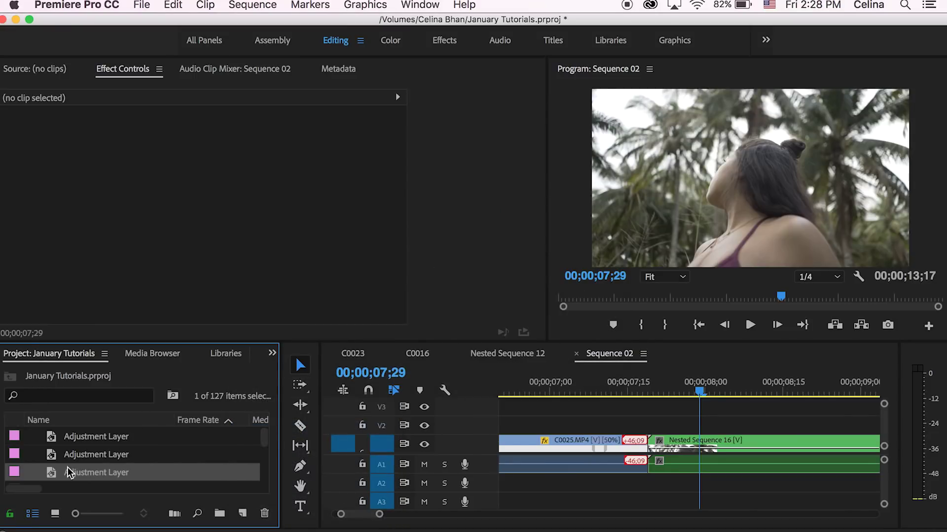
{"action": "left_click_drag", "start_coordinate": [68, 472], "coordinate": [647, 436]}
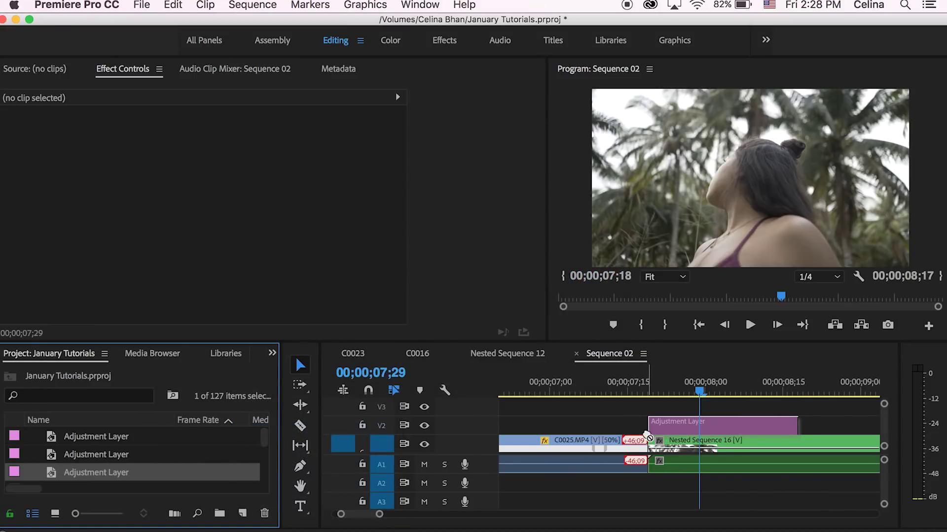
{"action": "left_click_drag", "start_coordinate": [795, 424], "coordinate": [699, 421]}
{"action": "left_click", "coordinate": [675, 421]}
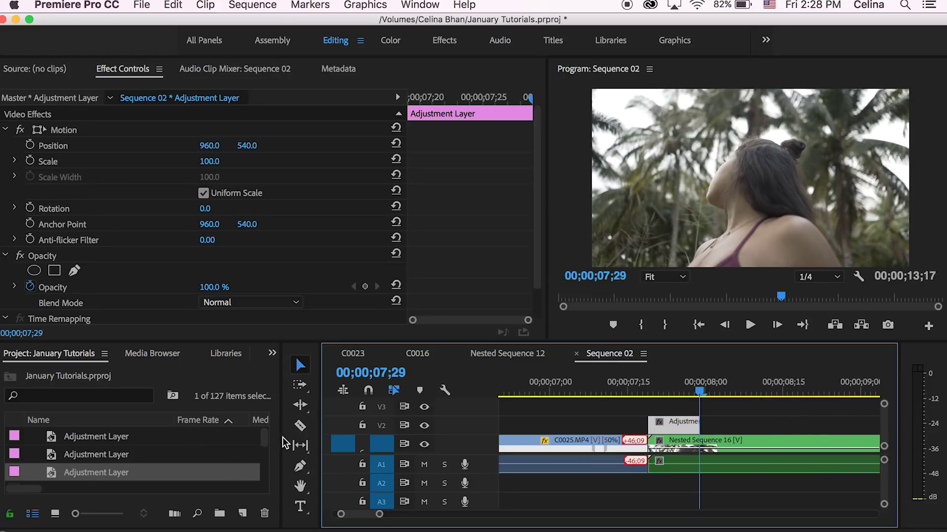
Duplicate the adjustment layer onto V3 and extend its start back over the end of C0025.MP4
{"action": "left_click_drag", "start_coordinate": [659, 420], "coordinate": [657, 408]}
{"action": "left_click_drag", "start_coordinate": [648, 407], "coordinate": [664, 395]}
{"action": "scroll", "coordinate": [165, 357], "scroll_direction": "down", "scroll_amount": 5}
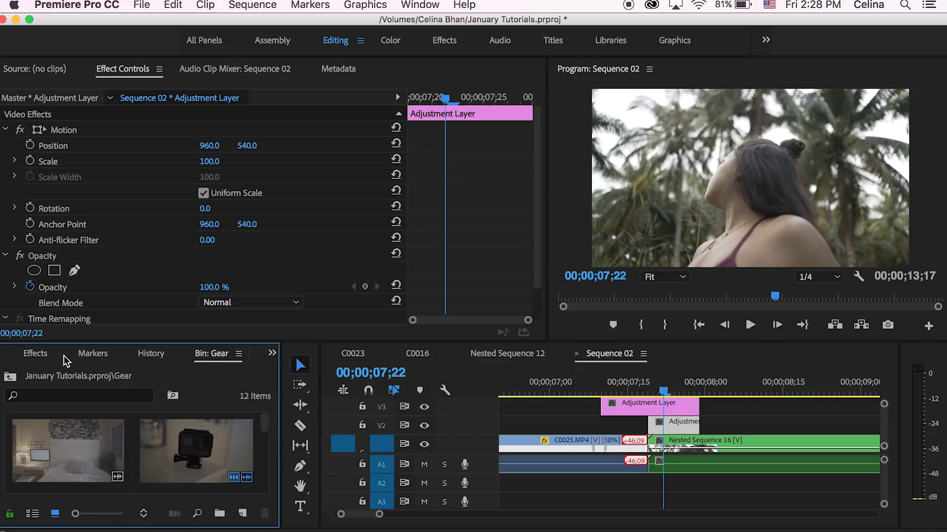
Find the Smooth Zoom Transition presets by searching "smoo" and apply the 6 Screens preset to the V2 adjustment layer
{"action": "left_click", "coordinate": [55, 357]}
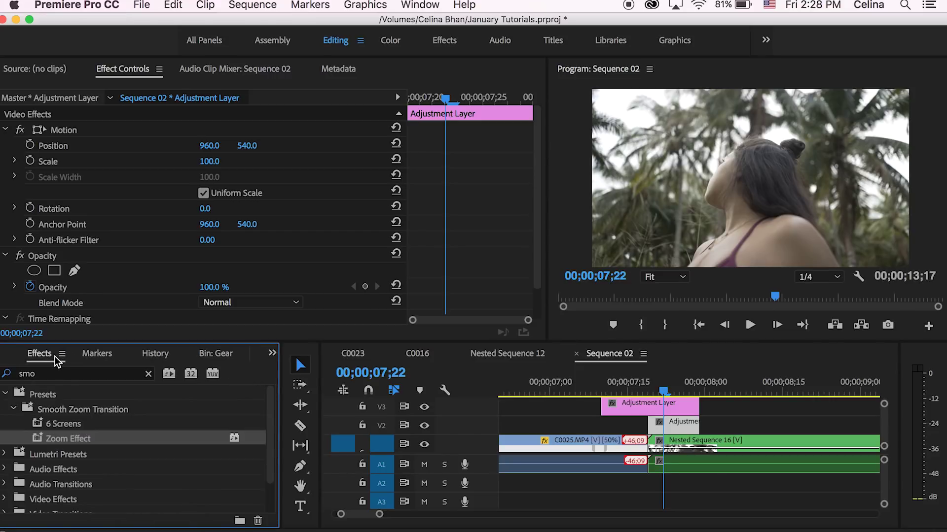
{"action": "left_click", "coordinate": [148, 374]}
{"action": "type", "text": "sm"}
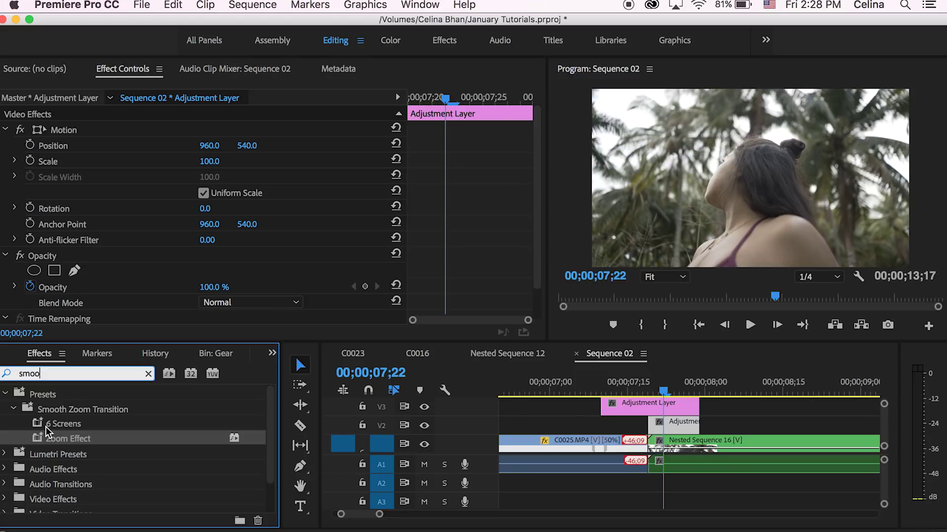
{"action": "left_click_drag", "start_coordinate": [49, 425], "coordinate": [642, 414]}
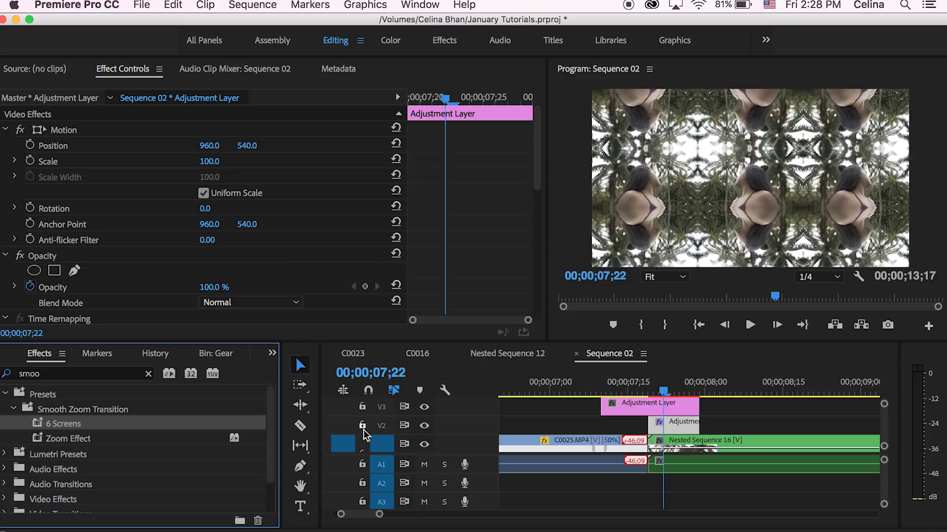
Apply the Zoom Effect preset to the adjustment layer on V3 and preview the zoom transition from about 00;00;07;07
{"action": "left_click_drag", "start_coordinate": [72, 439], "coordinate": [647, 391]}
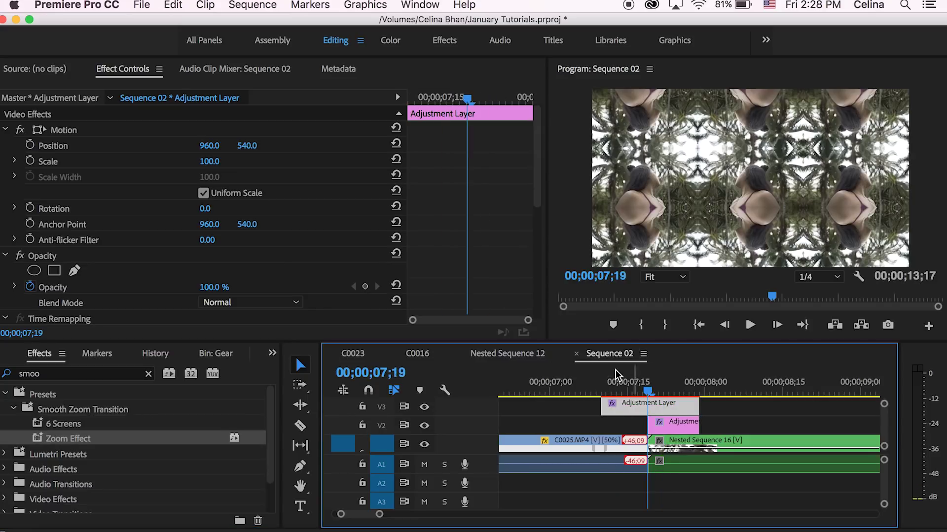
{"action": "scroll", "coordinate": [438, 225], "scroll_direction": "down", "scroll_amount": 6}
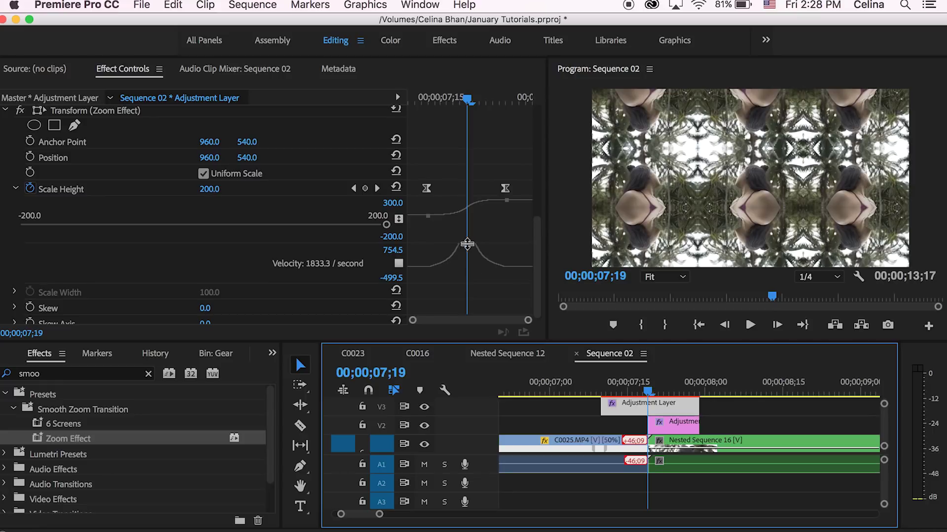
{"action": "left_click_drag", "start_coordinate": [630, 387], "coordinate": [593, 390]}
{"action": "key", "text": "space"}
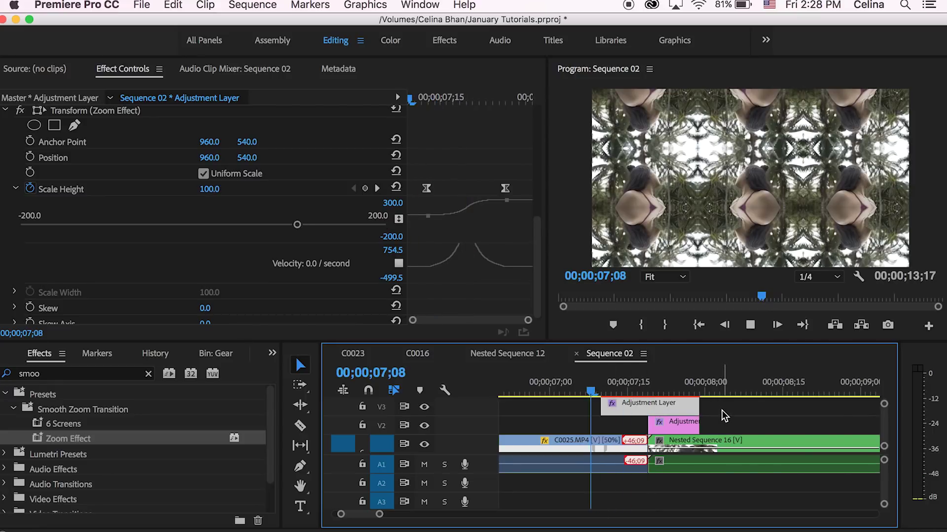
{"action": "left_click", "coordinate": [587, 390]}
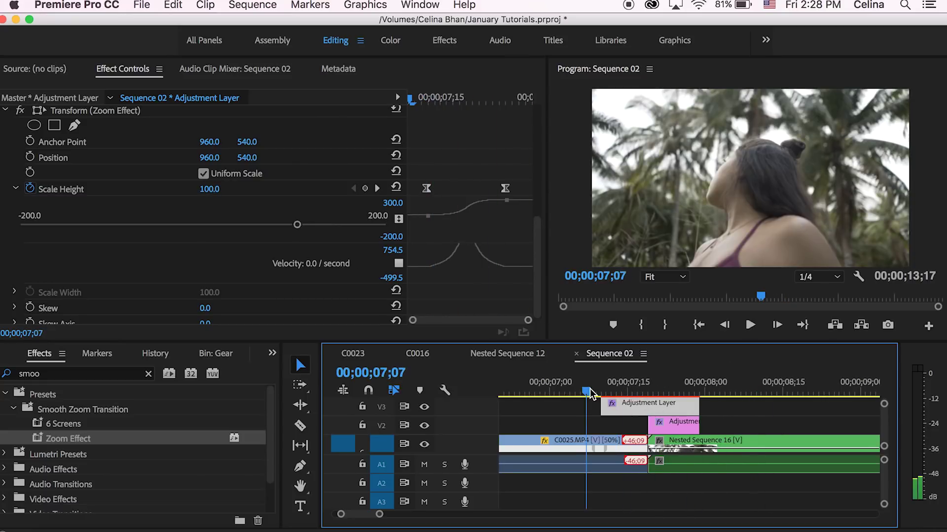
{"action": "key", "text": "space"}
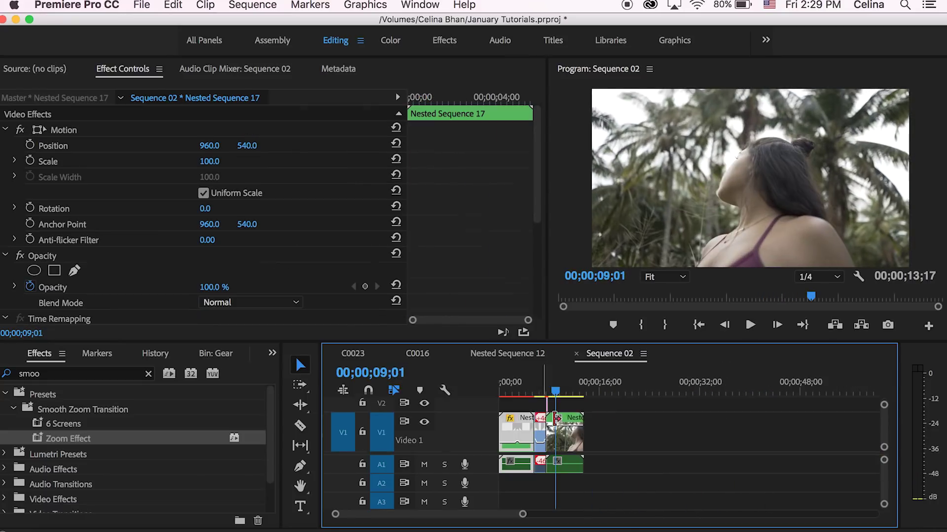
Cut Nested Sequence 16 at 00;00;09;23
{"action": "mouse_move", "coordinate": [557, 383]}
{"action": "left_mouse_down"}
{"action": "mouse_move", "coordinate": [602, 374]}
{"action": "mouse_move", "coordinate": [566, 374]}
{"action": "left_mouse_up"}
{"action": "scroll", "coordinate": [560, 417], "scroll_direction": "up", "scroll_amount": 3}
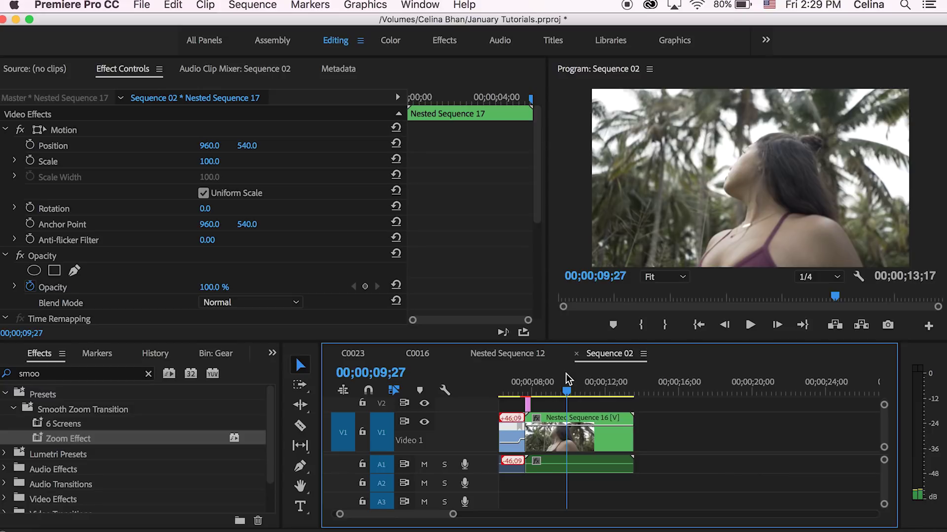
{"action": "key", "text": "Left"}
{"action": "key", "text": "Left"}
{"action": "key", "text": "Left"}
{"action": "key", "text": "Left"}
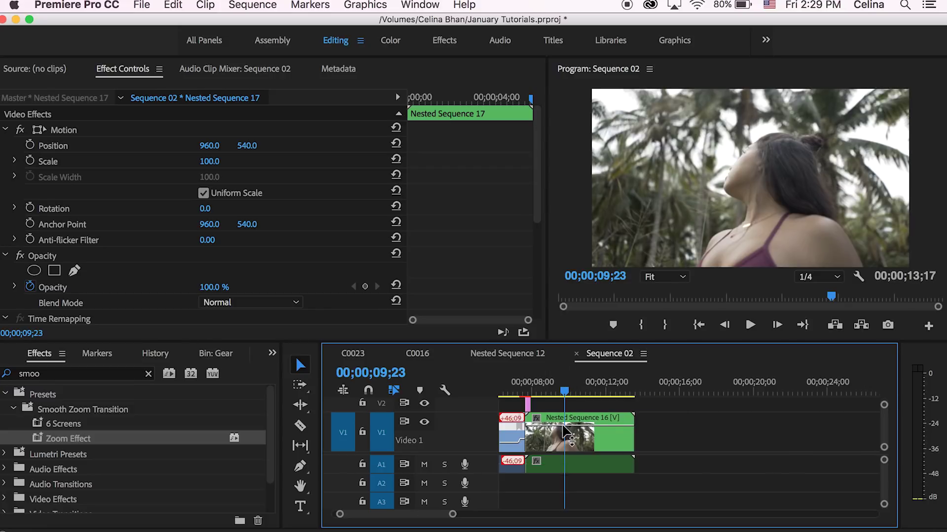
{"action": "scroll", "coordinate": [565, 429], "scroll_direction": "up", "scroll_amount": 5}
{"action": "scroll", "coordinate": [566, 431], "scroll_direction": "down", "scroll_amount": 3}
{"action": "scroll", "coordinate": [561, 434], "scroll_direction": "left", "scroll_amount": 3}
{"action": "scroll", "coordinate": [562, 436], "scroll_direction": "up", "scroll_amount": 2}
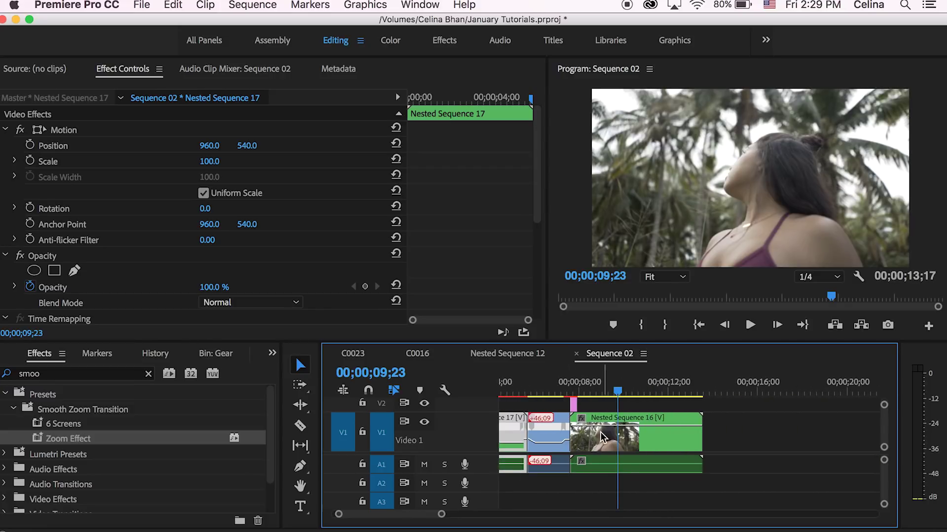
{"action": "key", "text": "c"}
{"action": "left_click", "coordinate": [609, 422]}
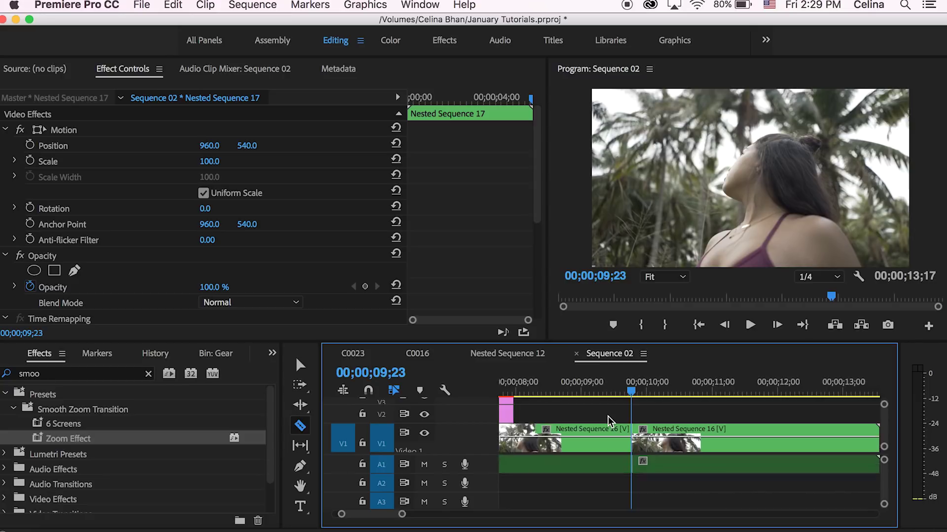
Move the second part of Nested Sequence 16 straight up onto V2, keeping its start at 00;00;09;23
{"action": "scroll", "coordinate": [612, 419], "scroll_direction": "down", "scroll_amount": 4}
{"action": "key", "text": "v"}
{"action": "left_click_drag", "start_coordinate": [635, 428], "coordinate": [634, 415]}
{"action": "scroll", "coordinate": [634, 425], "scroll_direction": "down", "scroll_amount": 3}
Duplicate Nested Sequence 17 from the sequence start onto V1 at 00;00;09;23, beneath the raised Nested Sequence 16 clip
{"action": "left_click", "coordinate": [529, 448]}
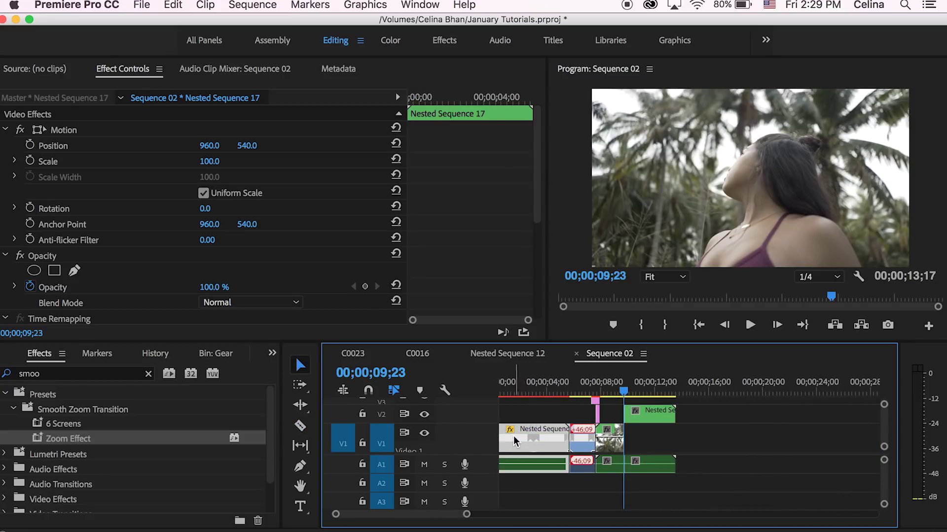
{"action": "left_click_drag", "start_coordinate": [506, 434], "coordinate": [639, 440]}
{"action": "scroll", "coordinate": [657, 422], "scroll_direction": "up", "scroll_amount": 3}
{"action": "left_click_drag", "start_coordinate": [722, 428], "coordinate": [719, 429]}
{"action": "left_click", "coordinate": [705, 390]}
{"action": "left_click_drag", "start_coordinate": [706, 389], "coordinate": [707, 390]}
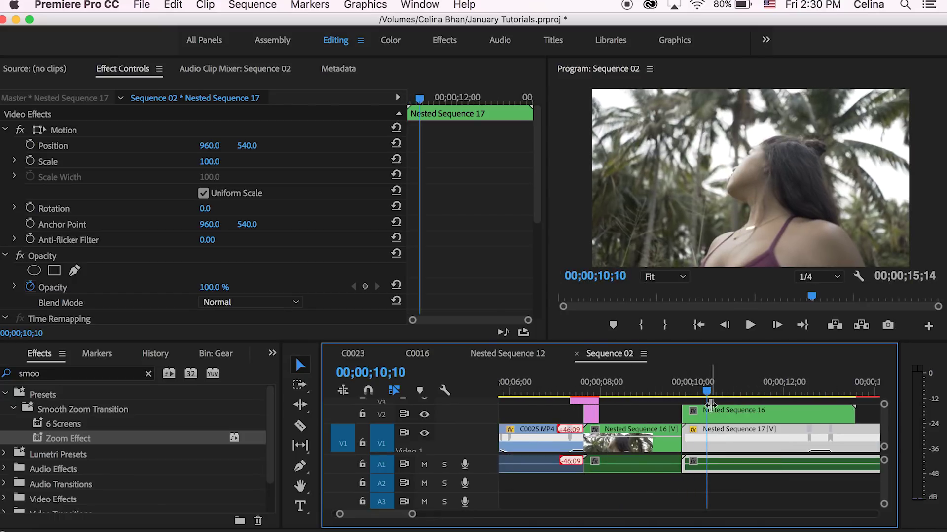
Search the effects for "luma", apply Luma Key to Nested Sequence 16 on V2, and set its Threshold to 42%
{"action": "left_click", "coordinate": [719, 416]}
{"action": "scroll", "coordinate": [719, 417], "scroll_direction": "right", "scroll_amount": 3}
{"action": "mouse_move", "coordinate": [570, 388]}
{"action": "left_mouse_down"}
{"action": "mouse_move", "coordinate": [543, 386]}
{"action": "mouse_move", "coordinate": [559, 386]}
{"action": "left_mouse_up"}
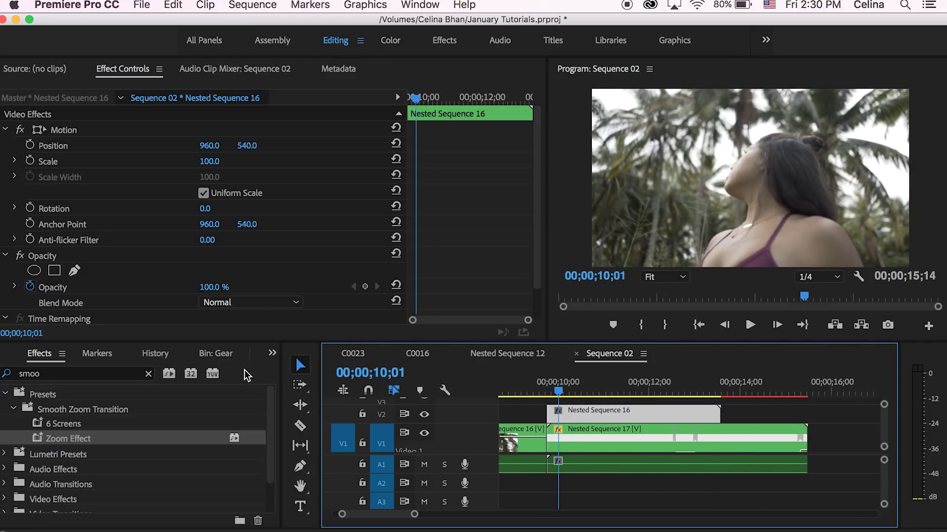
{"action": "left_click", "coordinate": [138, 379]}
{"action": "type", "text": "luma"}
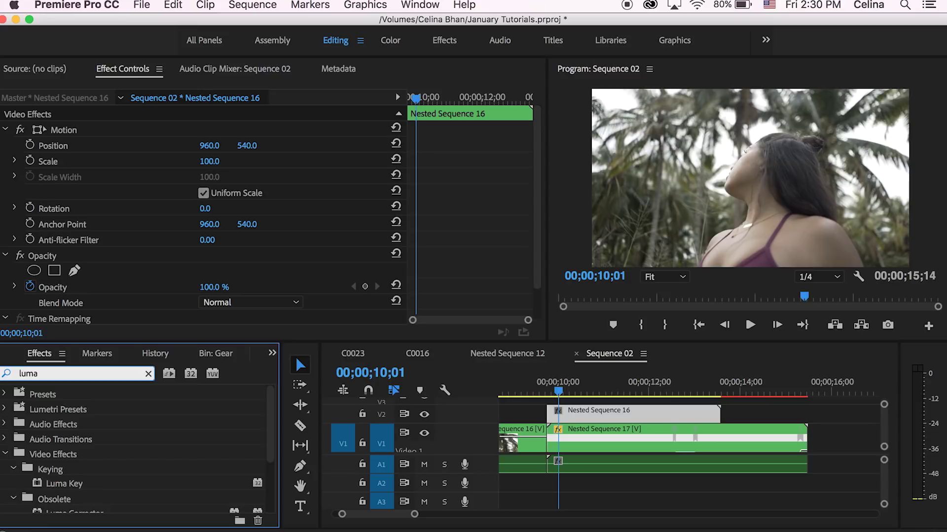
{"action": "left_click_drag", "start_coordinate": [58, 483], "coordinate": [588, 416]}
{"action": "scroll", "coordinate": [375, 220], "scroll_direction": "down", "scroll_amount": 5}
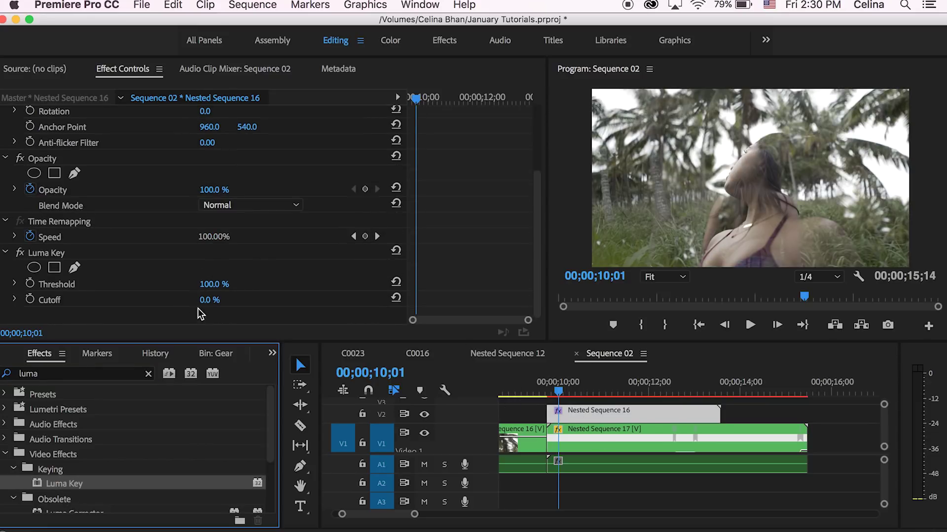
{"action": "left_click_drag", "start_coordinate": [211, 285], "coordinate": [153, 284]}
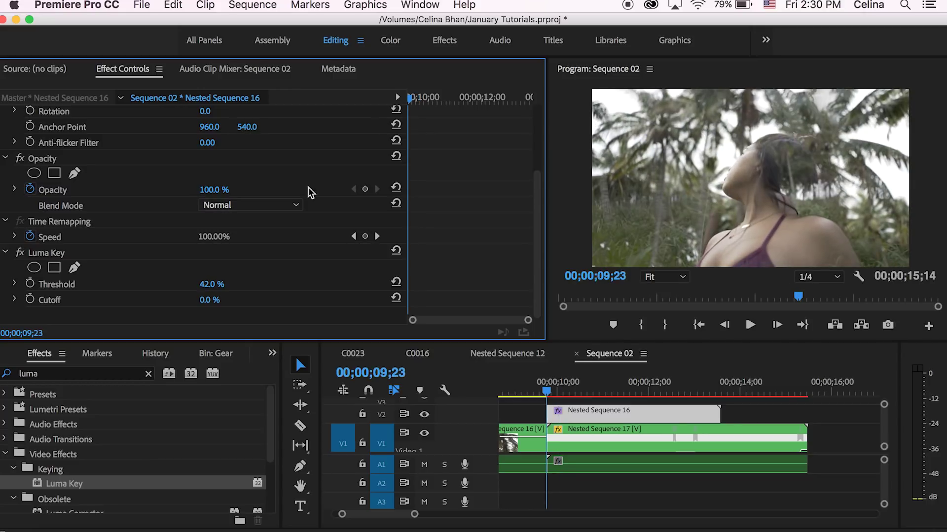
Keyframe the V2 clip's Opacity from 100% at 00;00;10;02 to 0% at 00;00;10;18 and preview the luma fade
{"action": "left_click_drag", "start_coordinate": [410, 98], "coordinate": [418, 97]}
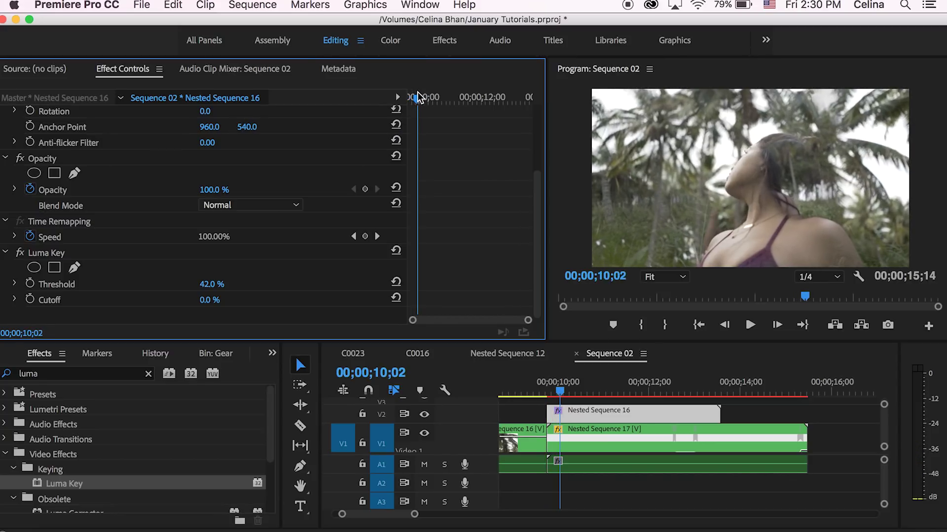
{"action": "left_click", "coordinate": [365, 189]}
{"action": "left_click_drag", "start_coordinate": [427, 97], "coordinate": [428, 99]}
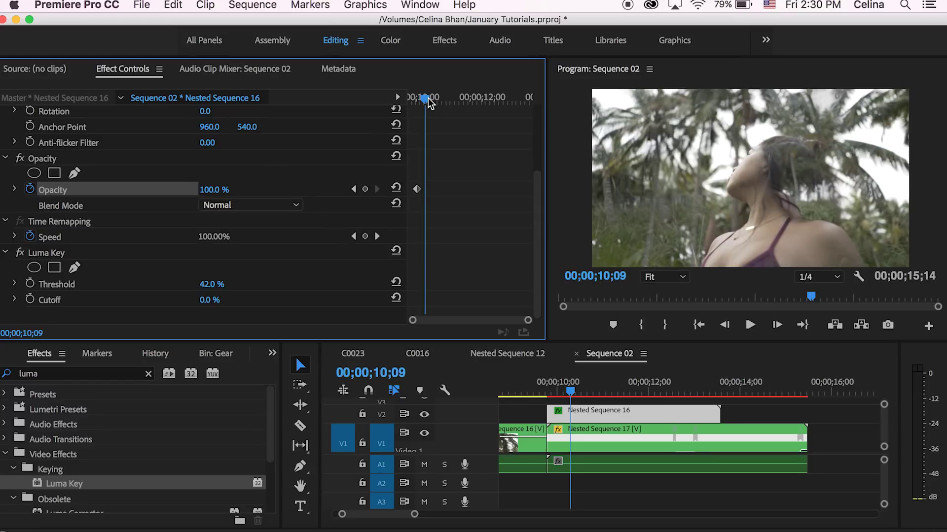
{"action": "left_click_drag", "start_coordinate": [428, 98], "coordinate": [437, 100]}
{"action": "left_click_drag", "start_coordinate": [217, 189], "coordinate": [163, 189]}
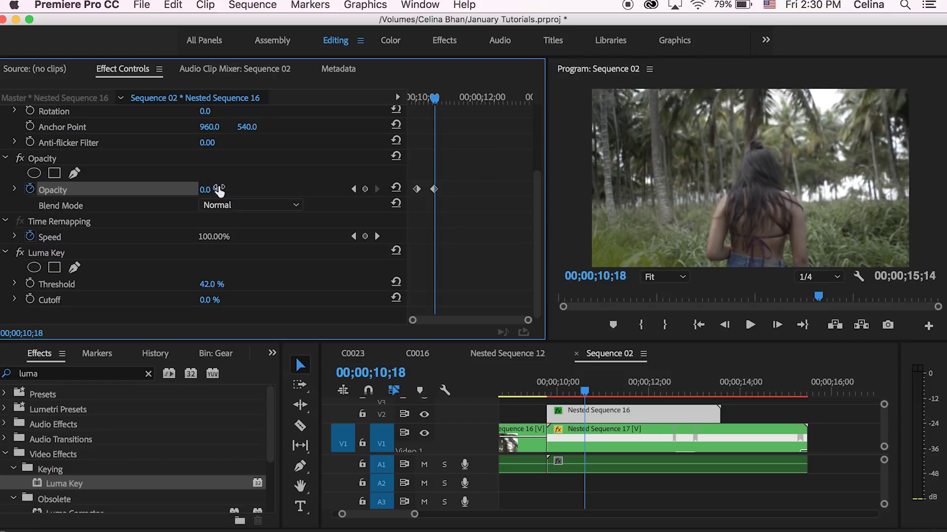
{"action": "left_click", "coordinate": [521, 393]}
{"action": "key", "text": "space"}
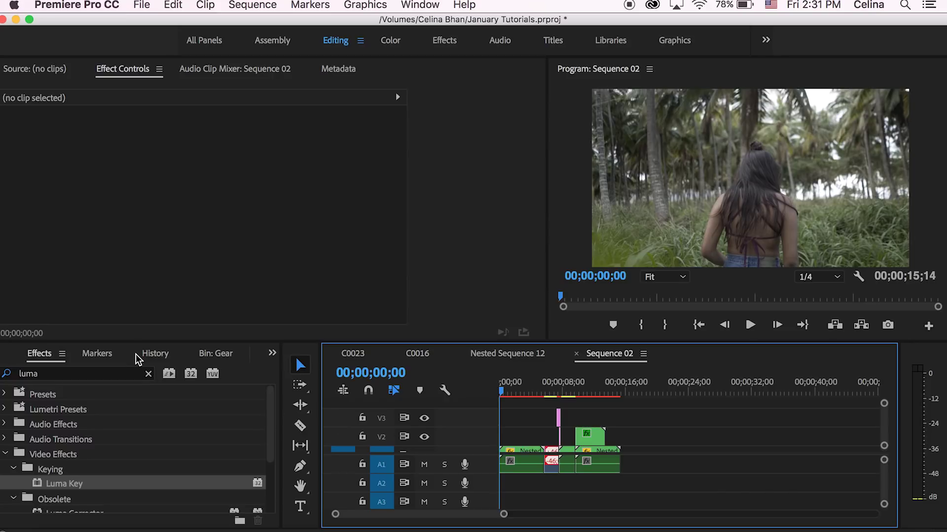
Create a new adjustment layer and place it on V4 from the start of the sequence
{"action": "key", "text": "shift+1"}
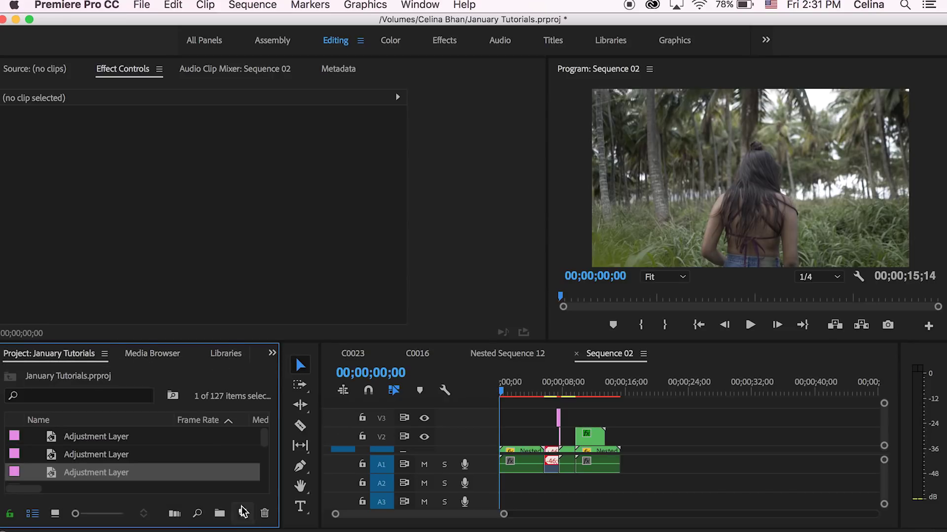
{"action": "left_click", "coordinate": [242, 514]}
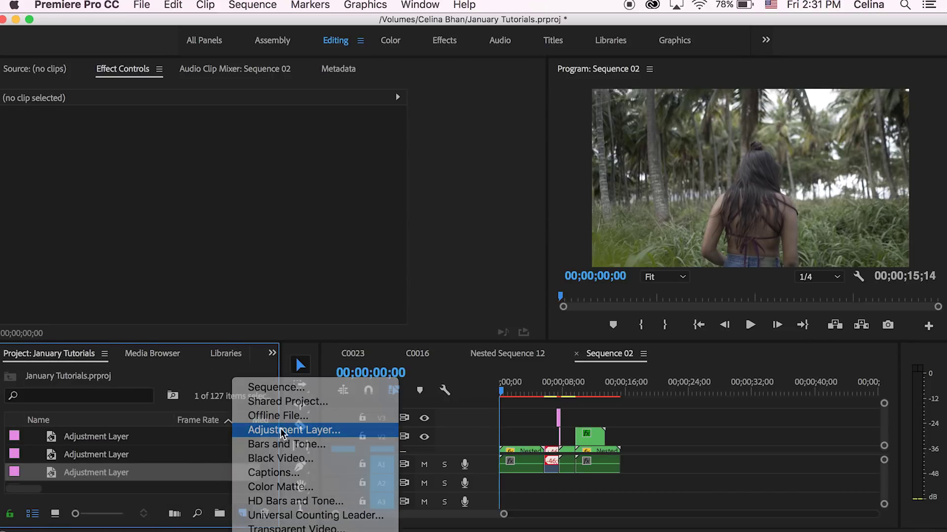
{"action": "left_click", "coordinate": [277, 431]}
{"action": "left_click", "coordinate": [567, 342]}
{"action": "left_click_drag", "start_coordinate": [107, 475], "coordinate": [623, 420]}
{"action": "left_click", "coordinate": [587, 420]}
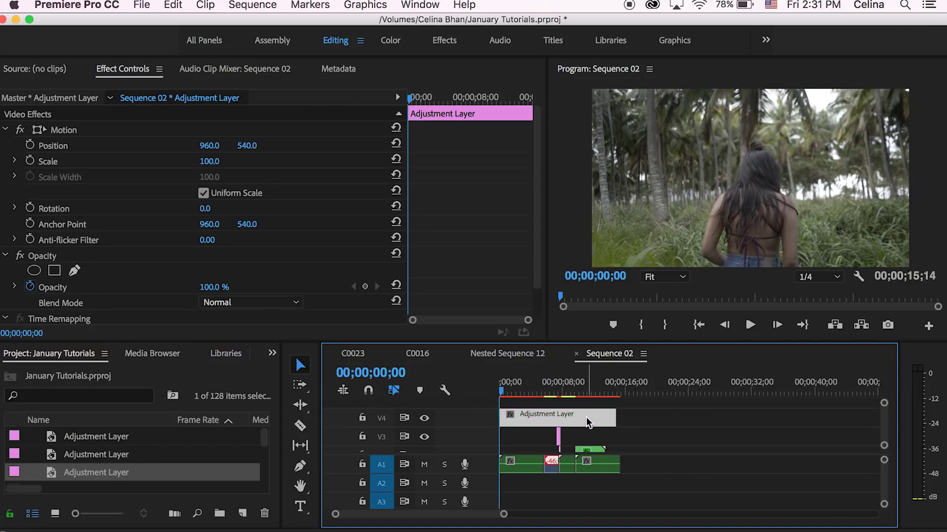
Apply Lumetri Color from the FAVS effects bin to the V4 adjustment layer, viewing the frame at 00;00;01;16
{"action": "left_click_drag", "start_coordinate": [501, 380], "coordinate": [511, 379]}
{"action": "scroll", "coordinate": [168, 346], "scroll_direction": "down", "scroll_amount": 3}
{"action": "scroll", "coordinate": [168, 346], "scroll_direction": "up", "scroll_amount": 2}
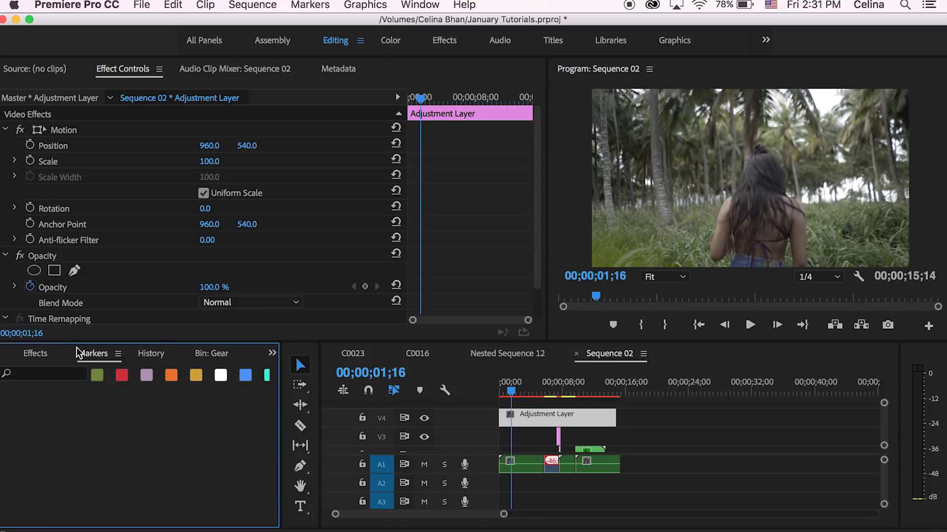
{"action": "left_click", "coordinate": [35, 353]}
{"action": "left_click", "coordinate": [55, 373]}
{"action": "left_click", "coordinate": [147, 373]}
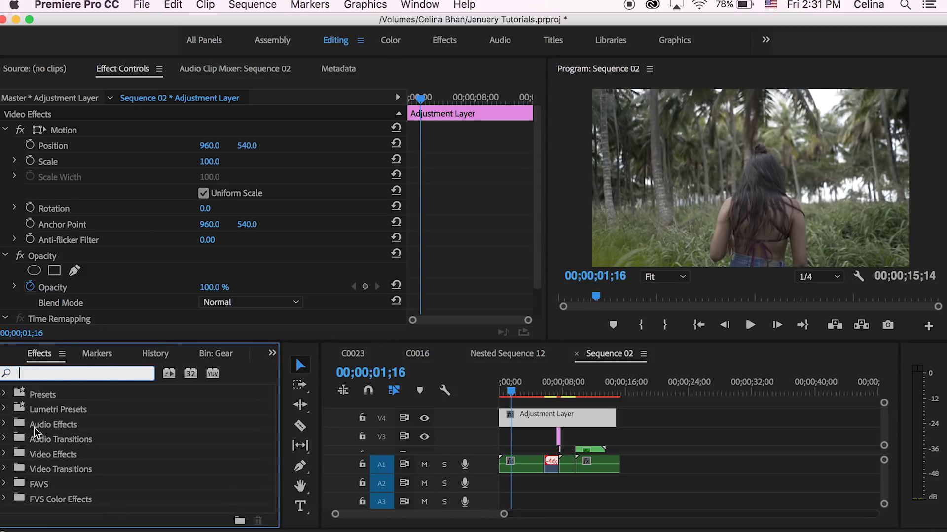
{"action": "left_click", "coordinate": [6, 482]}
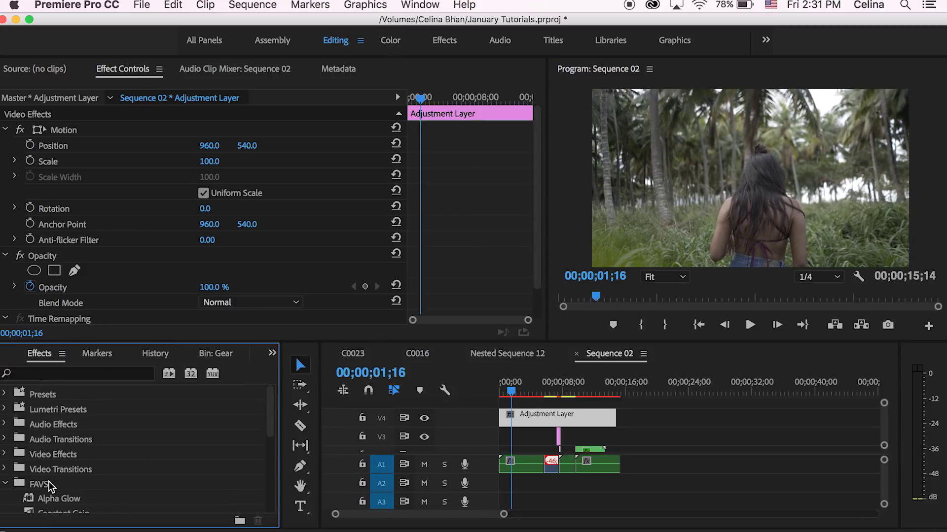
{"action": "scroll", "coordinate": [49, 481], "scroll_direction": "down", "scroll_amount": 5}
{"action": "left_click", "coordinate": [66, 454]}
{"action": "left_click_drag", "start_coordinate": [66, 457], "coordinate": [208, 229]}
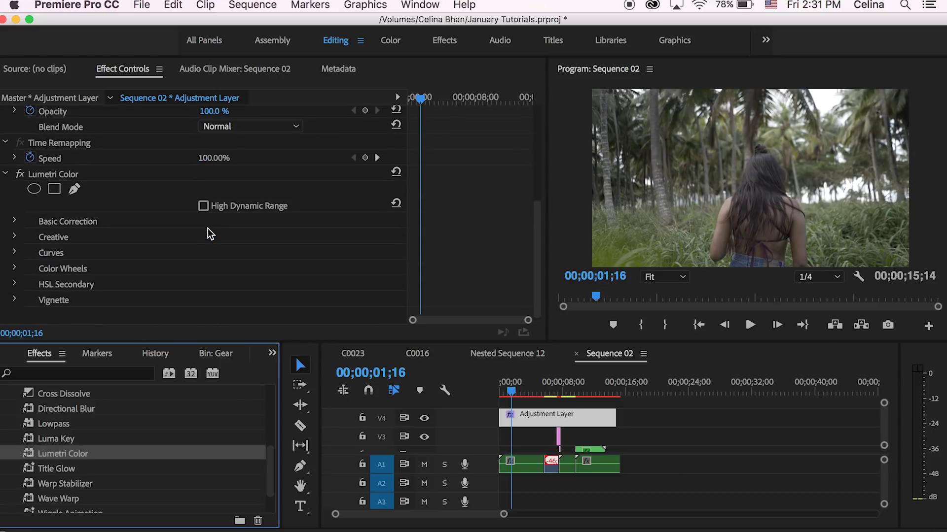
Set the Creative Look of the adjustment layer's Lumetri Color effect to FVS_7
{"action": "left_click", "coordinate": [15, 236]}
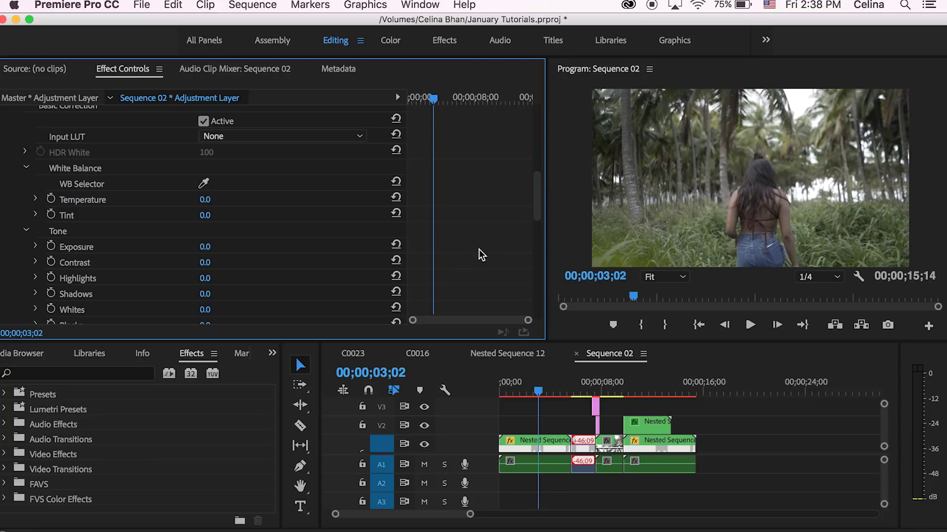
{"action": "scroll", "coordinate": [478, 250], "scroll_direction": "down", "scroll_amount": 10}
{"action": "left_click", "coordinate": [318, 237]}
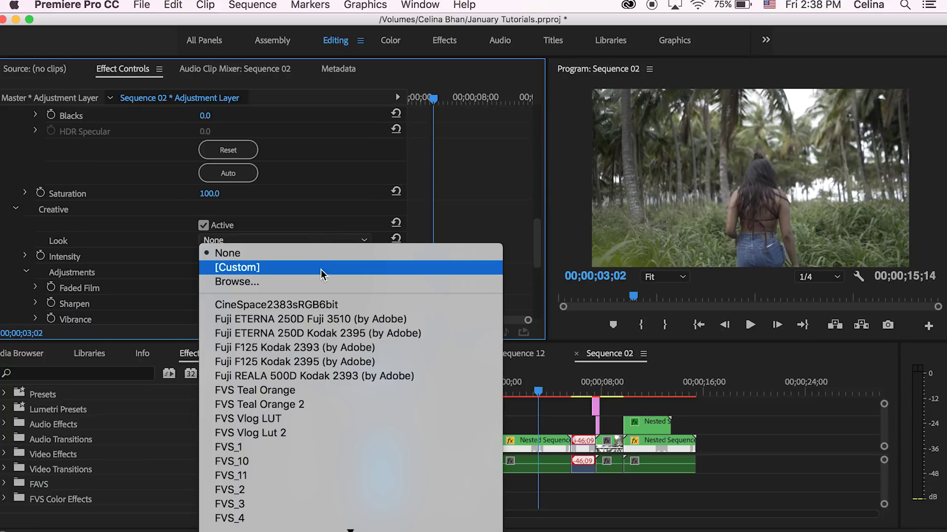
{"action": "scroll", "coordinate": [308, 424], "scroll_direction": "down", "scroll_amount": 8}
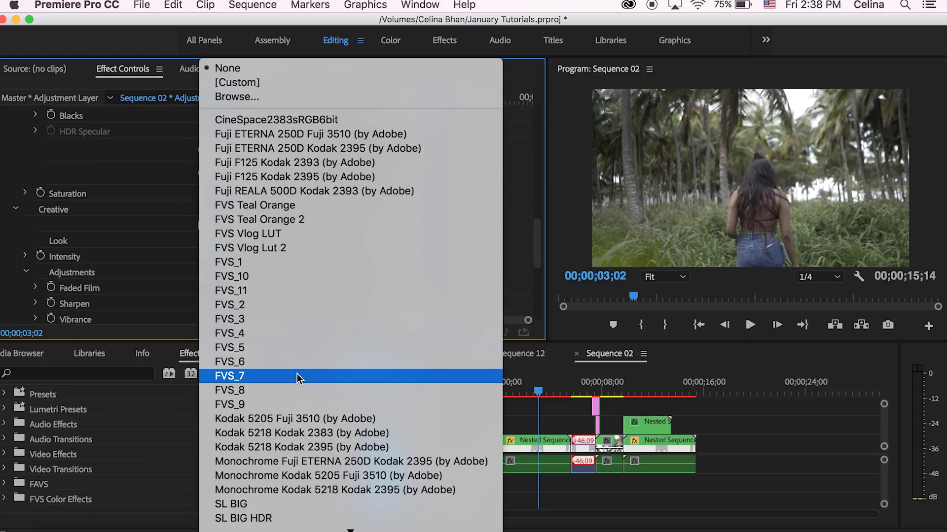
{"action": "left_click", "coordinate": [297, 376]}
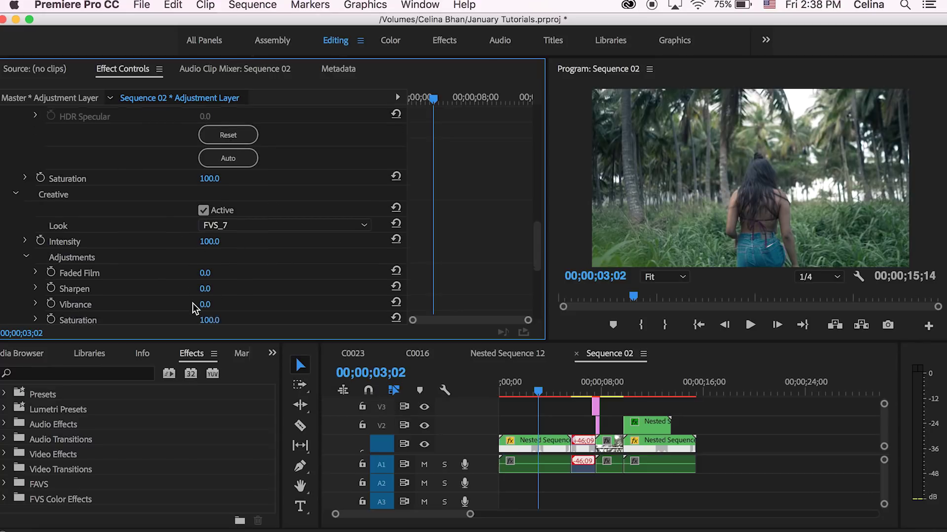
Set Lumetri Color's Faded Film to 18 and Contrast to 18, and play the graded sequence
{"action": "scroll", "coordinate": [193, 302], "scroll_direction": "down", "scroll_amount": 2}
{"action": "left_click_drag", "start_coordinate": [206, 243], "coordinate": [219, 243]}
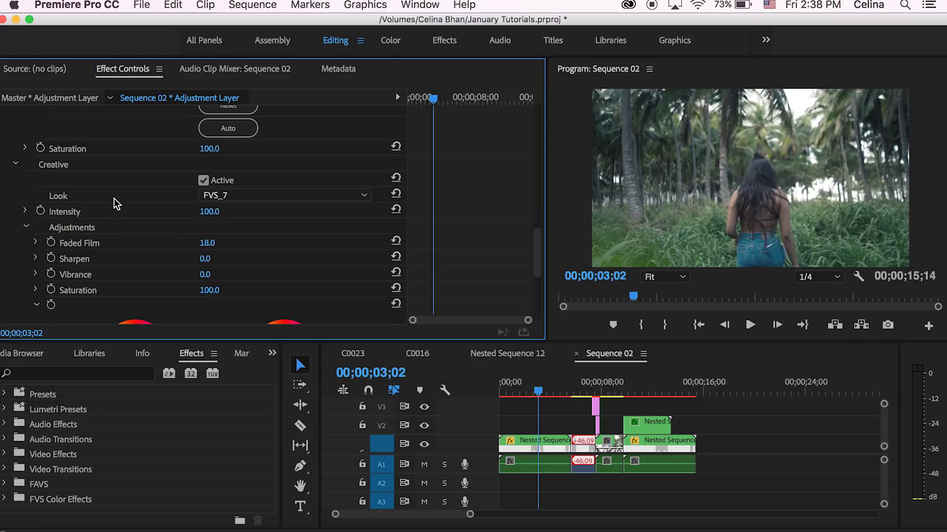
{"action": "scroll", "coordinate": [116, 204], "scroll_direction": "up", "scroll_amount": 3}
{"action": "scroll", "coordinate": [202, 131], "scroll_direction": "up", "scroll_amount": 1}
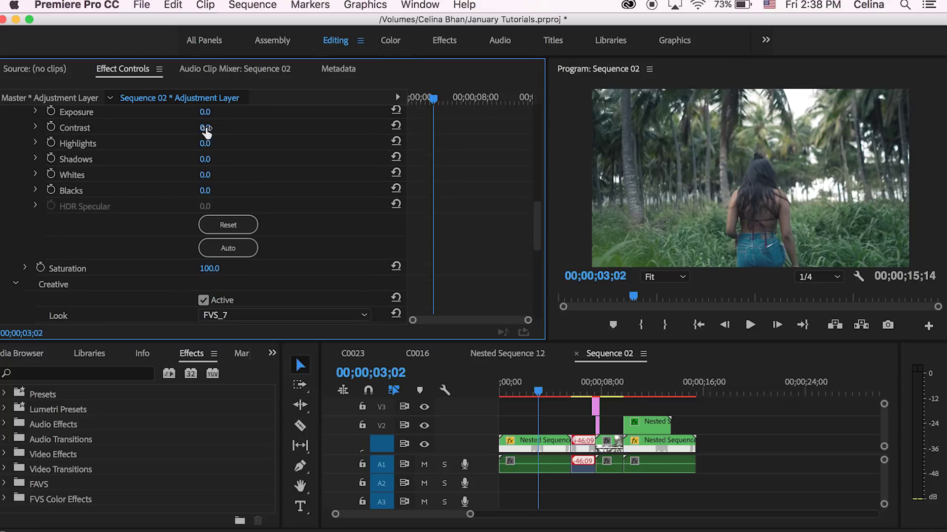
{"action": "left_click_drag", "start_coordinate": [207, 127], "coordinate": [219, 129]}
{"action": "key", "text": "space"}
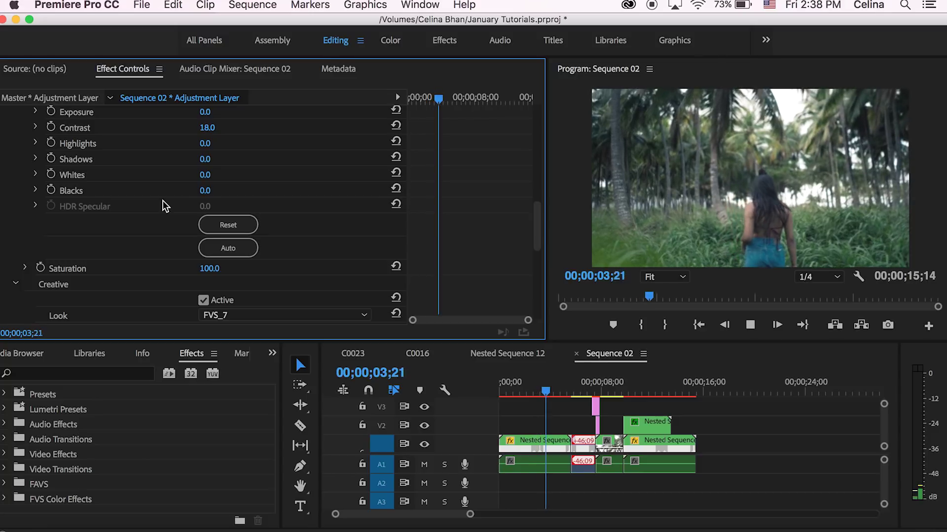